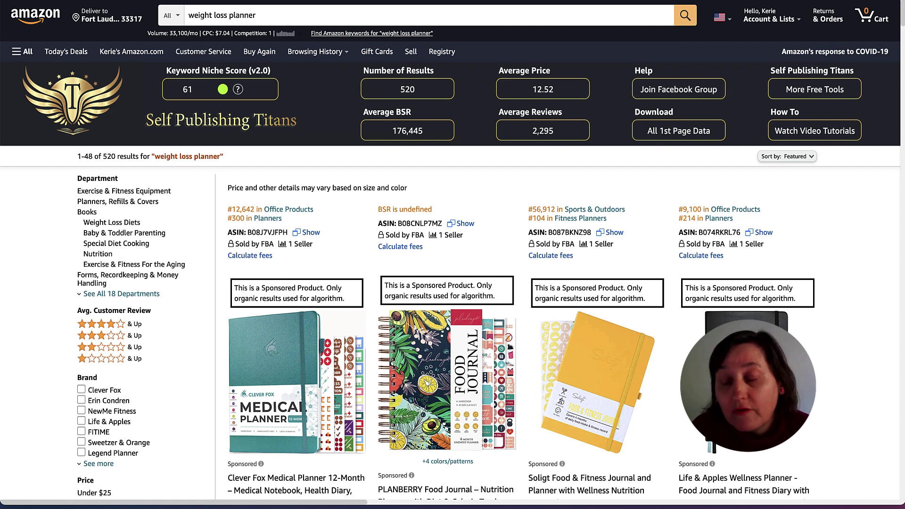
From the helium10.com footer, follow the Chrome Extension link to its Web Store listing
click(801, 1)
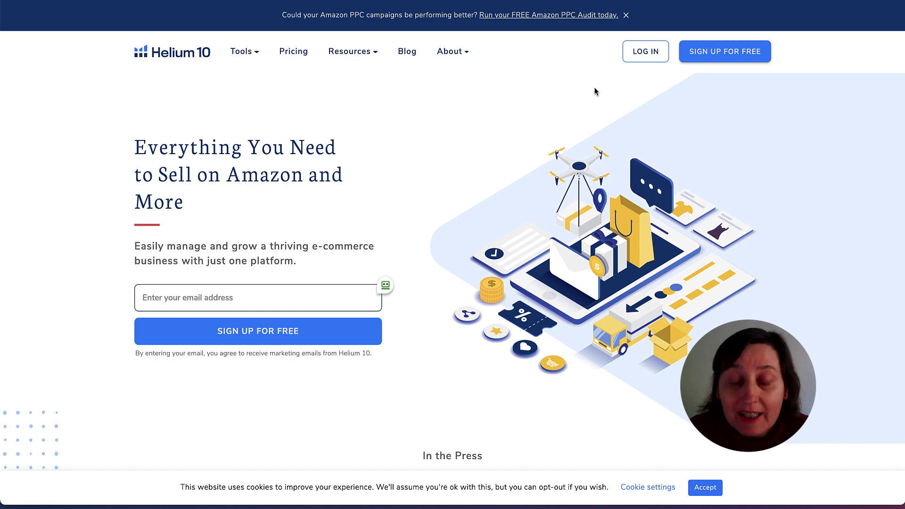
scroll(610, 103, down, 1)
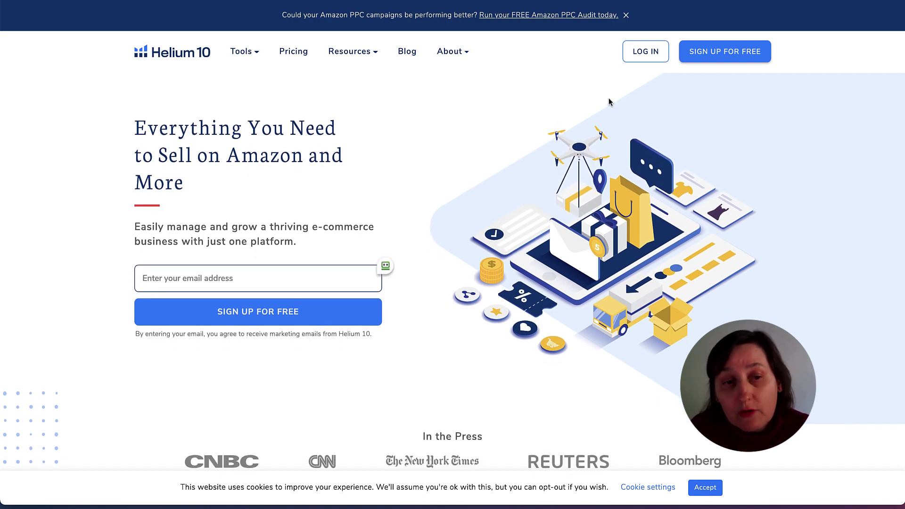
scroll(609, 99, down, 5)
scroll(608, 101, down, 20)
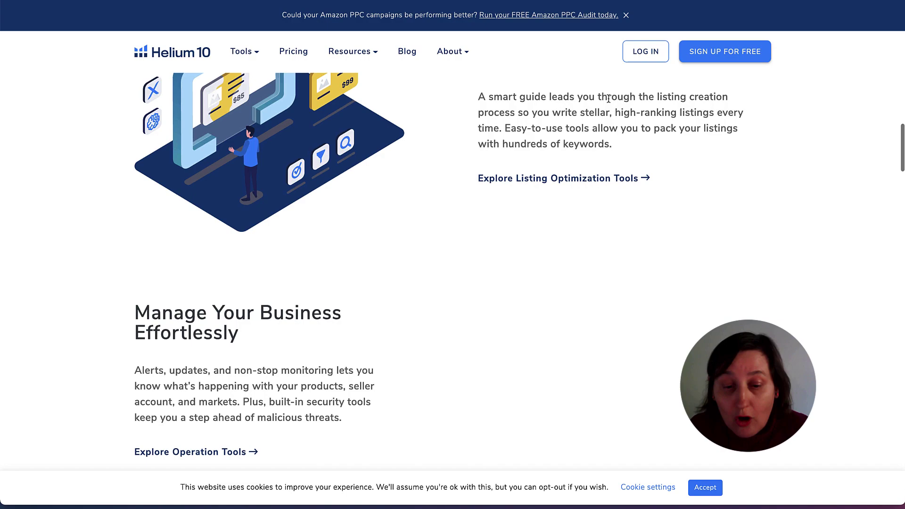
scroll(608, 101, down, 20)
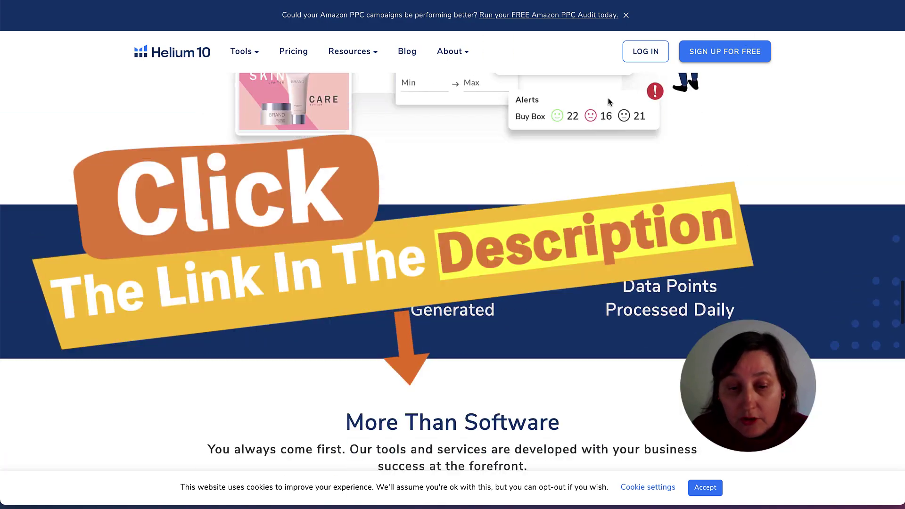
scroll(609, 101, down, 10)
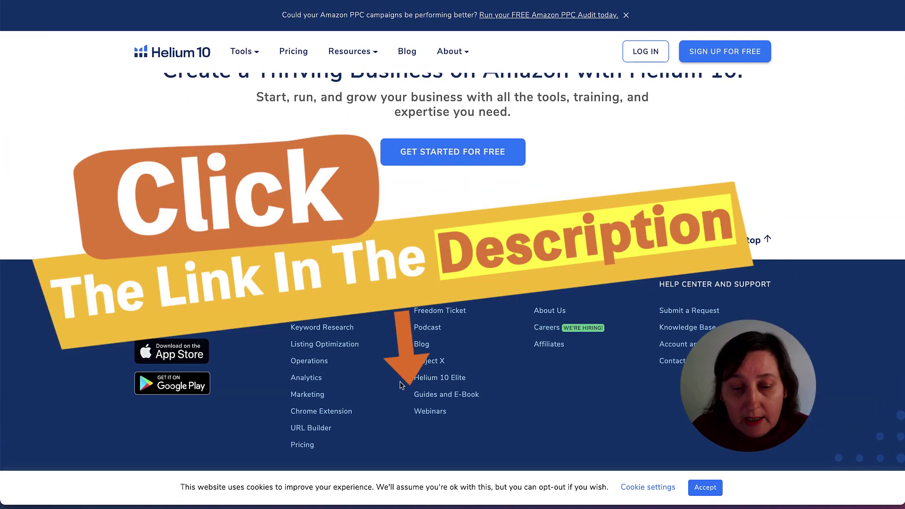
click(321, 411)
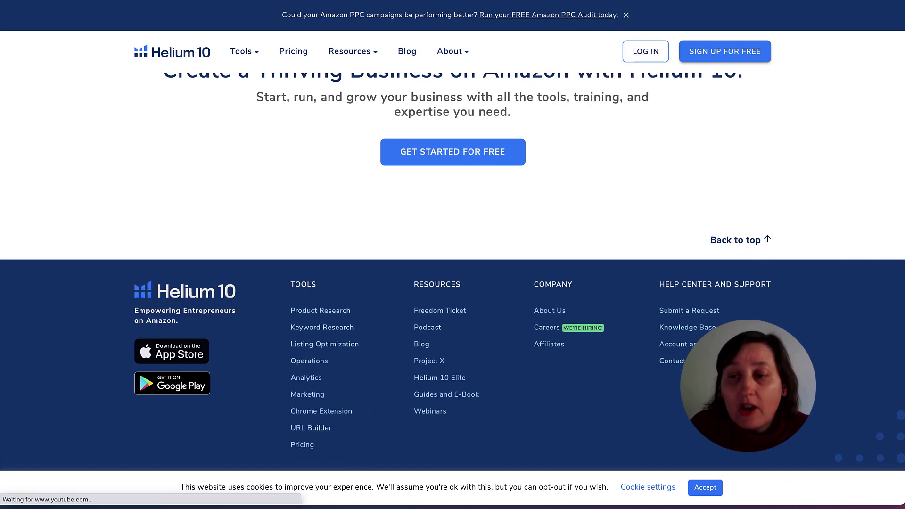
Browse the Helium 10 Web Store listing, then return to the Amazon 'weight loss planner' results tab
scroll(621, 128, down, 1)
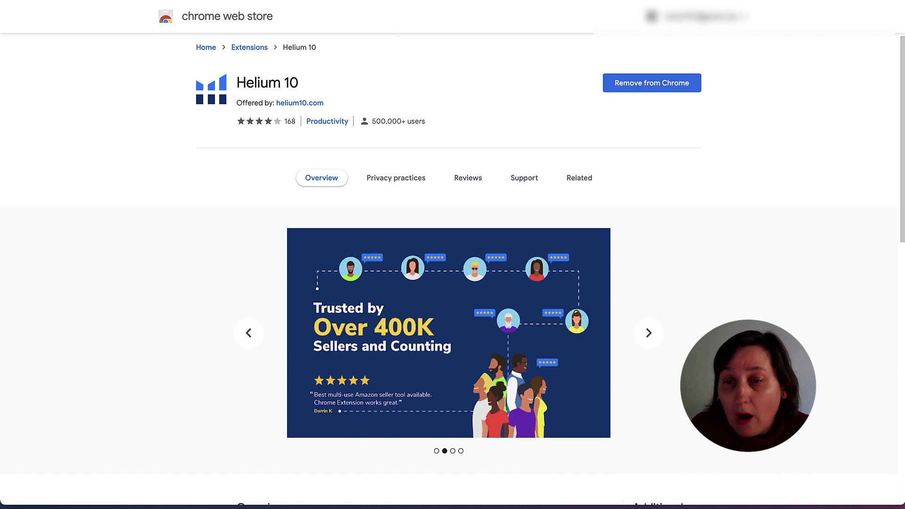
mouse_move(687, 7)
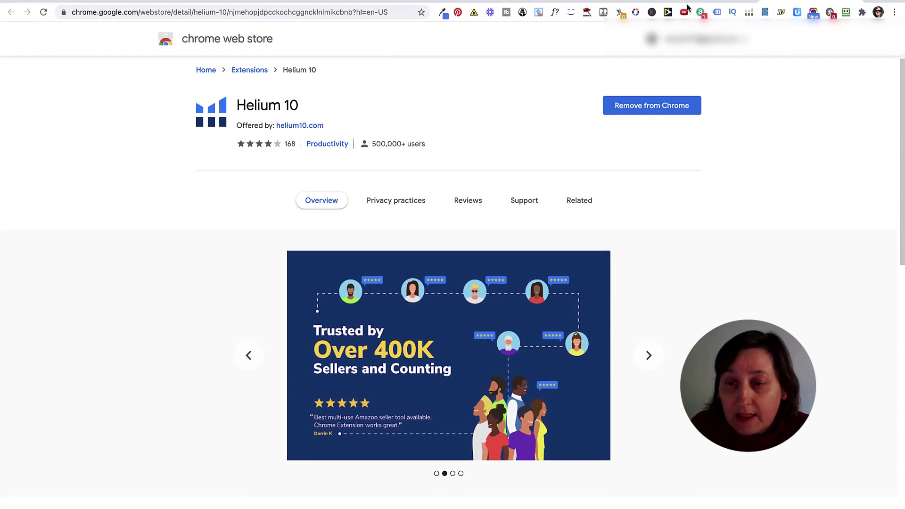
click(749, 13)
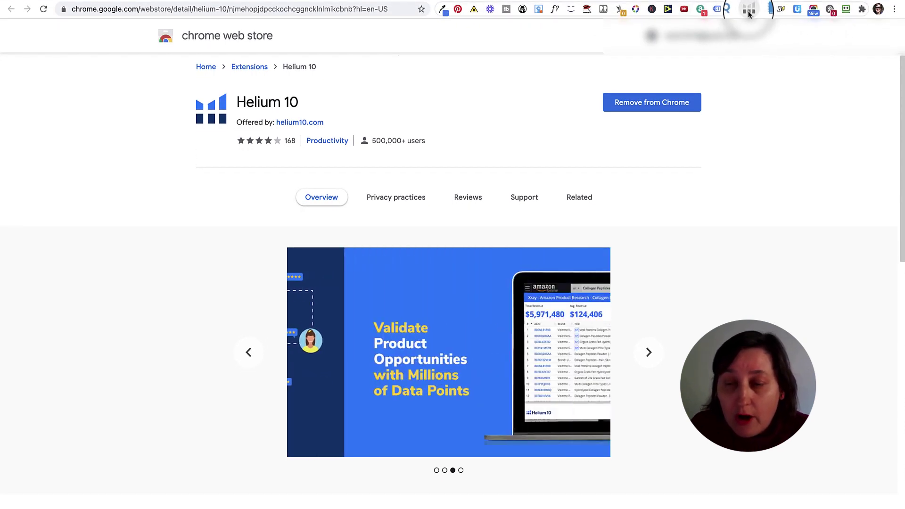
click(502, 6)
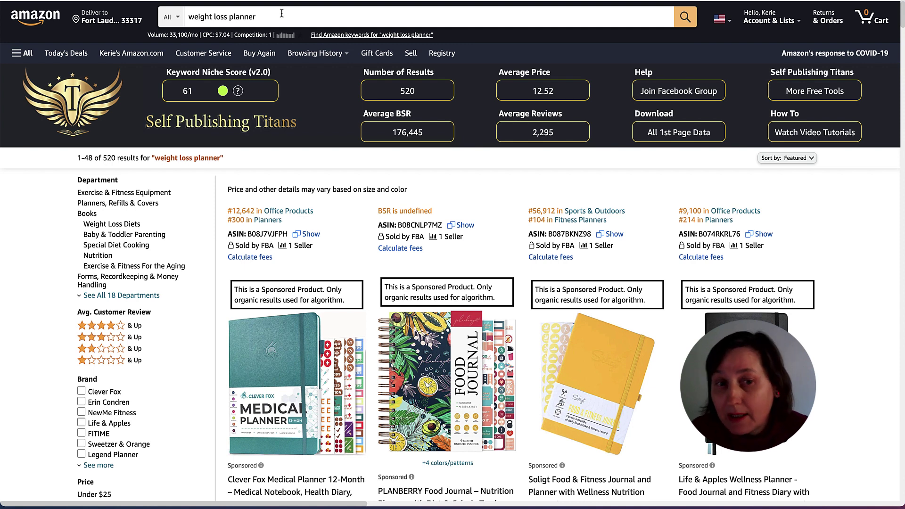
Check the search box's keyword suggestions and volumes, dismiss them, and find the Clever Fox Medical Planner listing
scroll(281, 13, right, 1)
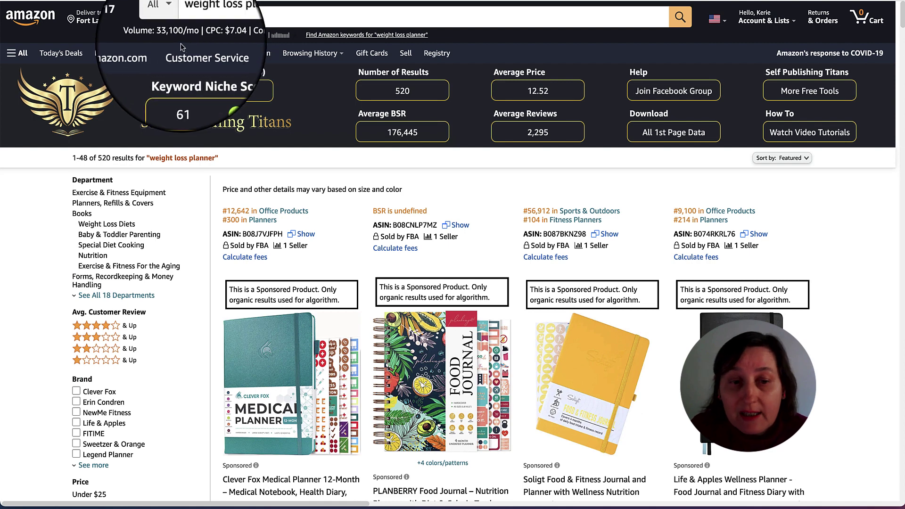
click(252, 17)
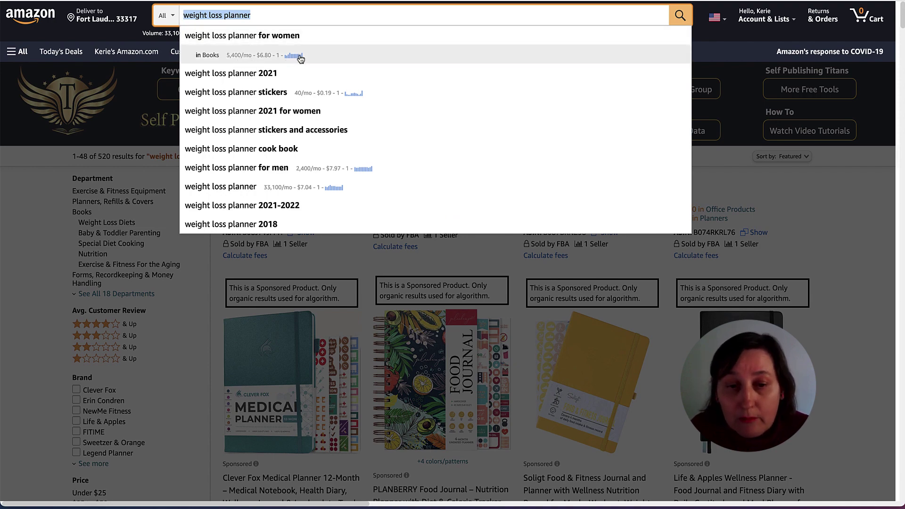
key(Escape)
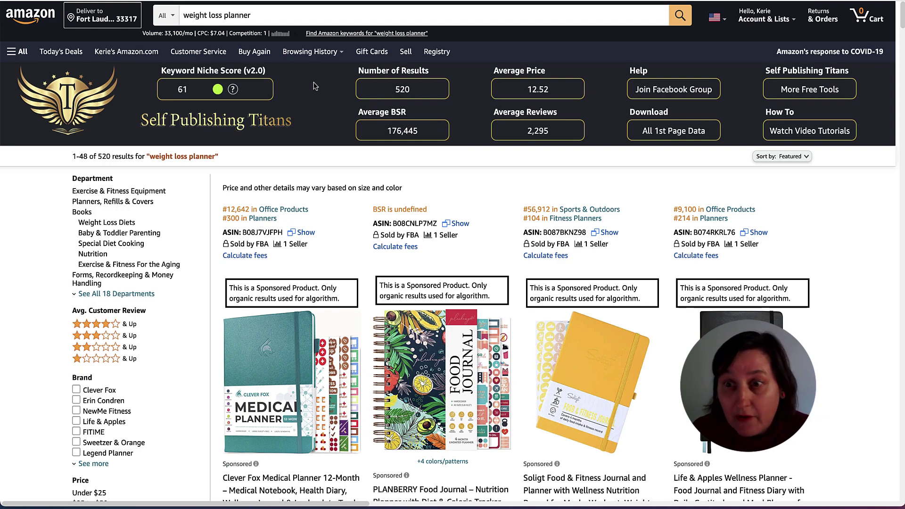
scroll(315, 86, down, 5)
scroll(390, 61, up, 4)
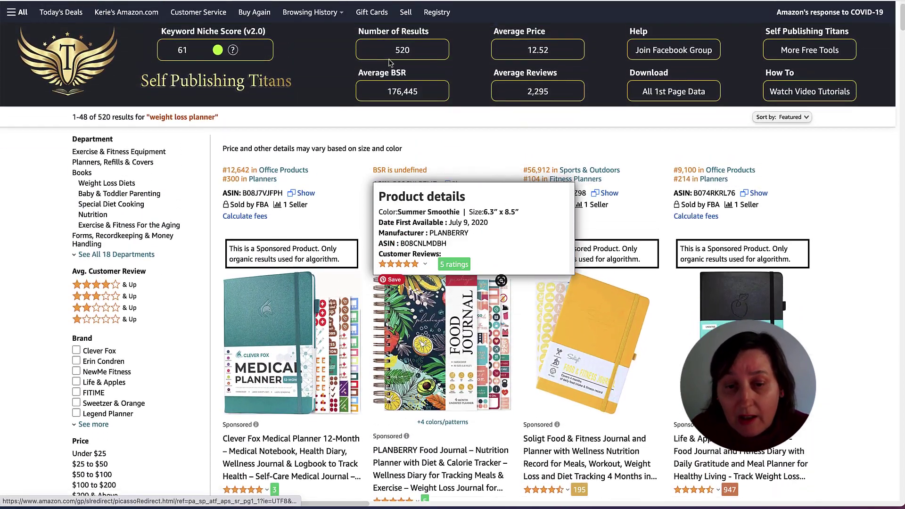
scroll(390, 61, up, 1)
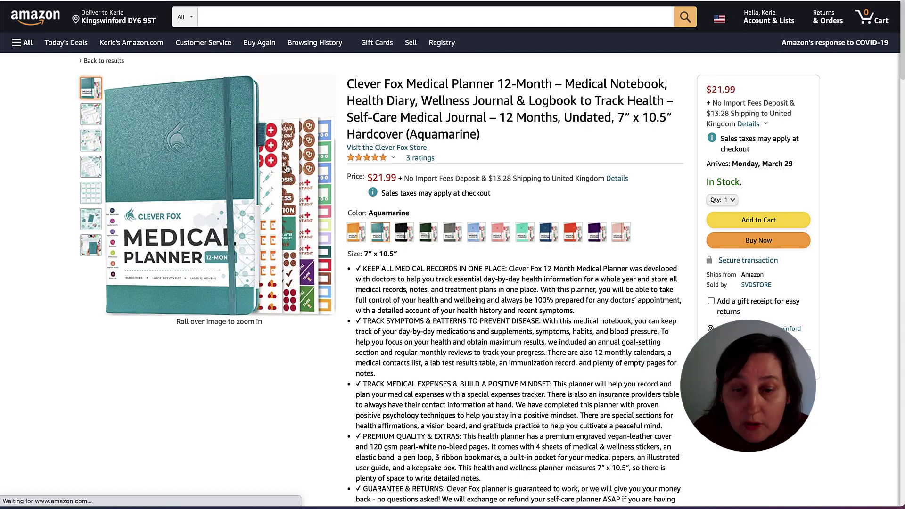
Review the Clever Fox planner's Helium 10 price and sales rank chart, then go back to the results
mouse_move(288, 167)
scroll(302, 165, down, 3)
scroll(269, 279, down, 15)
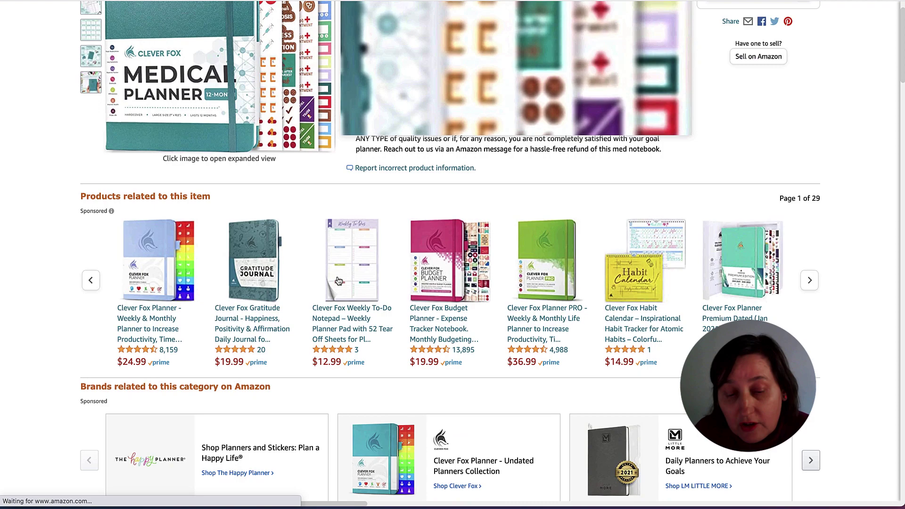
scroll(386, 281, up, 13)
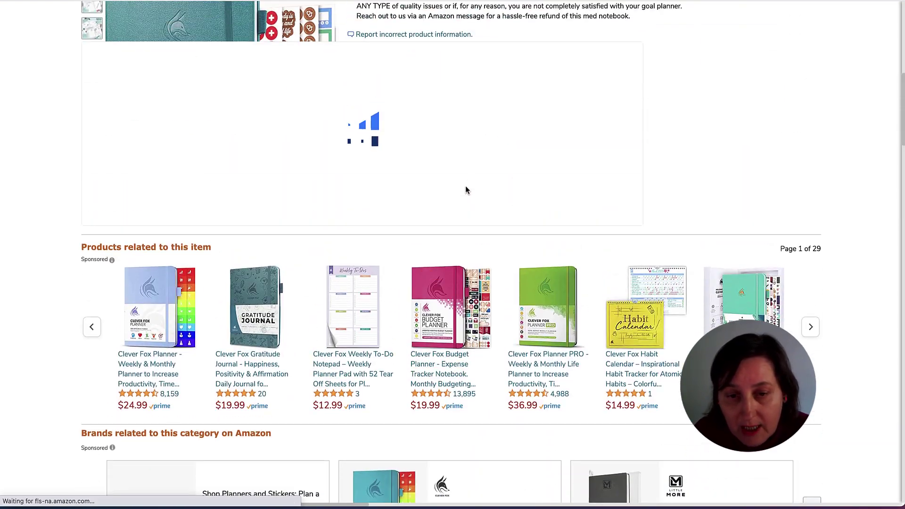
scroll(467, 191, up, 3)
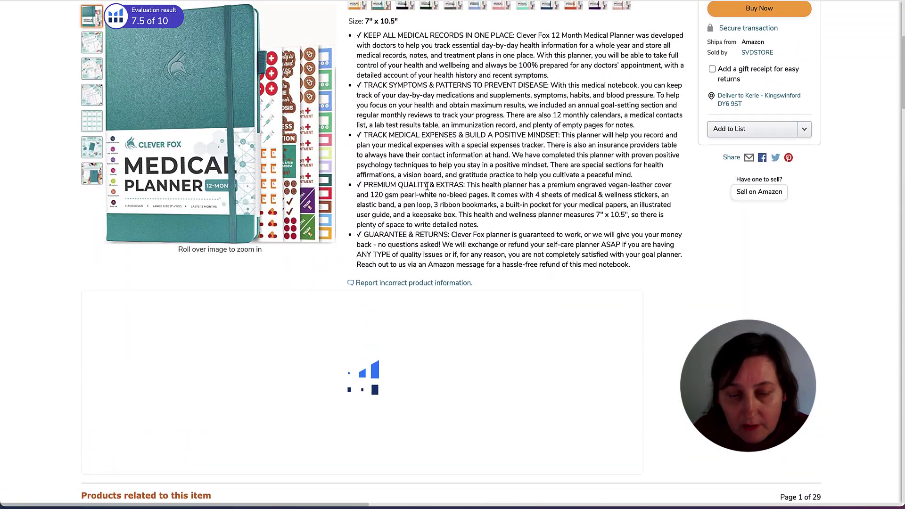
scroll(394, 215, down, 2)
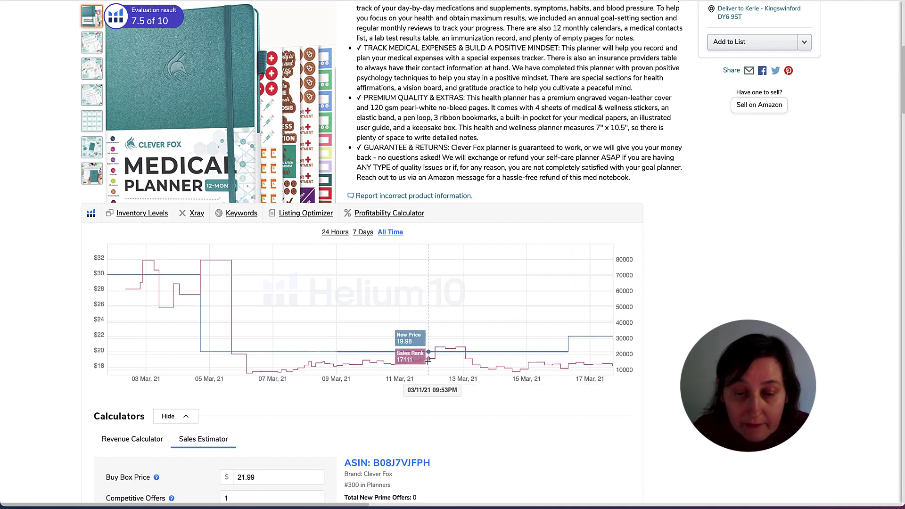
scroll(280, 186, up, 1)
mouse_move(280, 186)
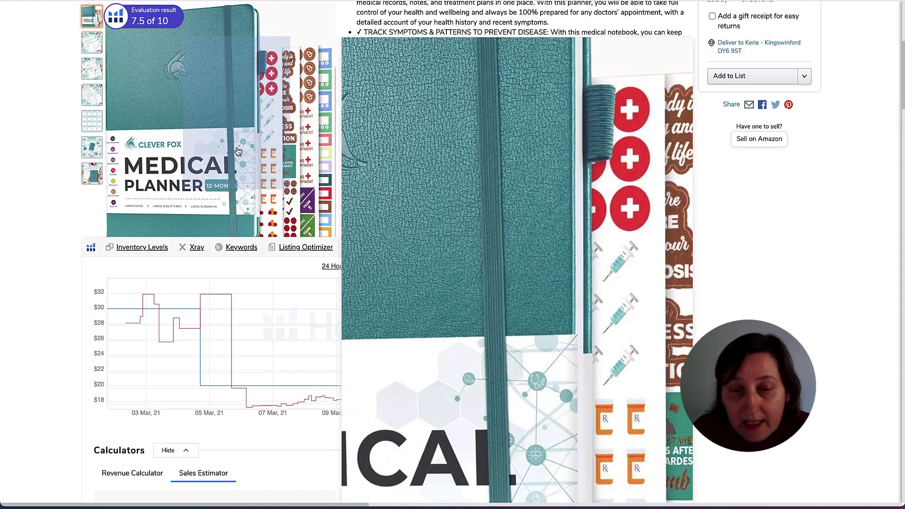
scroll(278, 177, up, 4)
scroll(477, 206, up, 3)
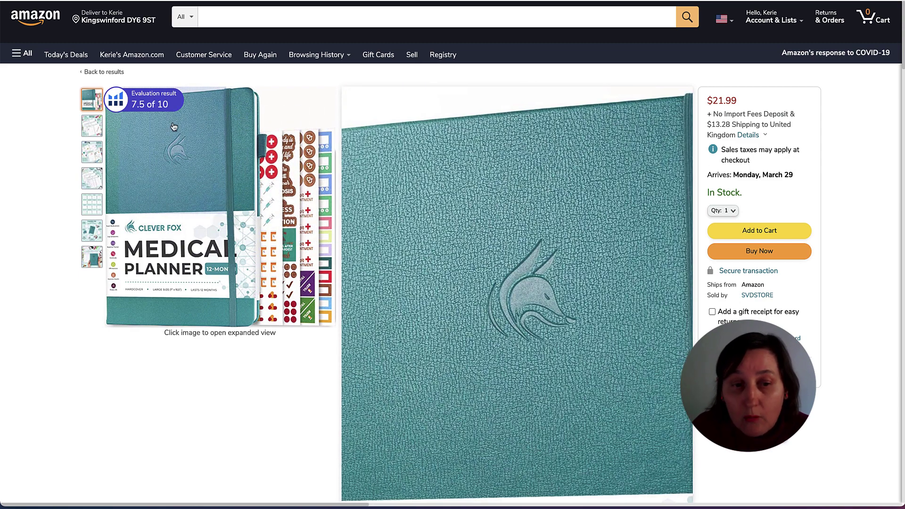
mouse_move(155, 99)
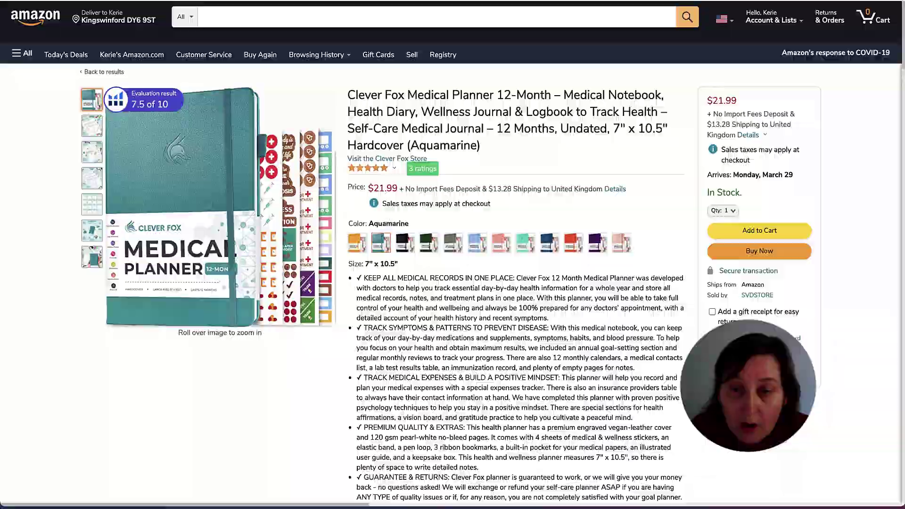
key(alt+Left)
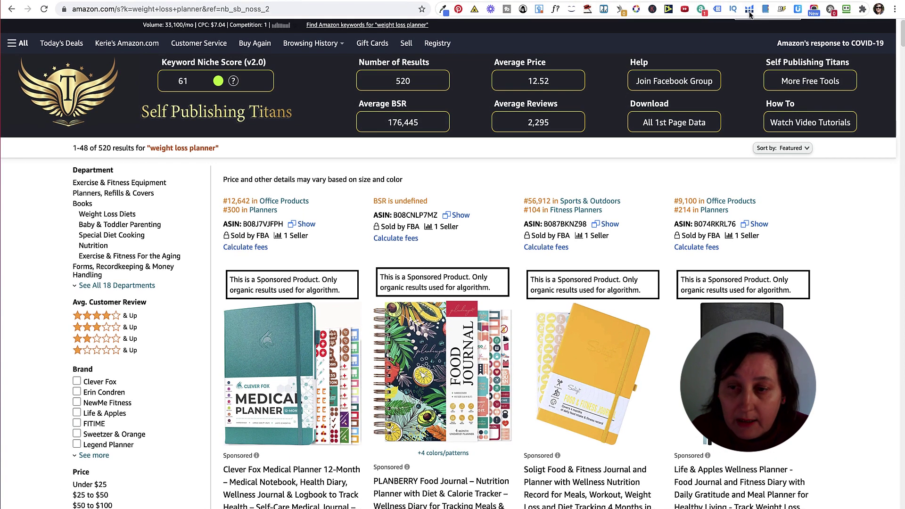
Run Xray on the results and review its $454,473 total revenue and $14.69 average price
click(749, 10)
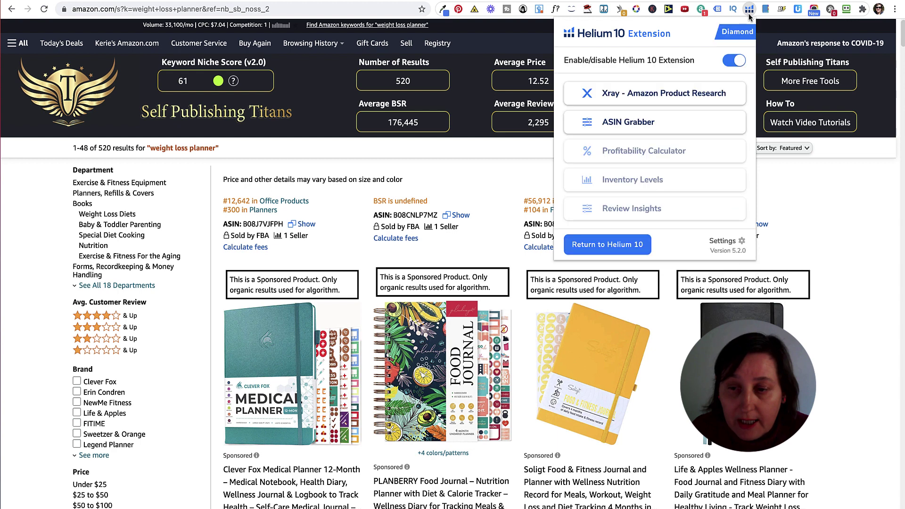
click(640, 94)
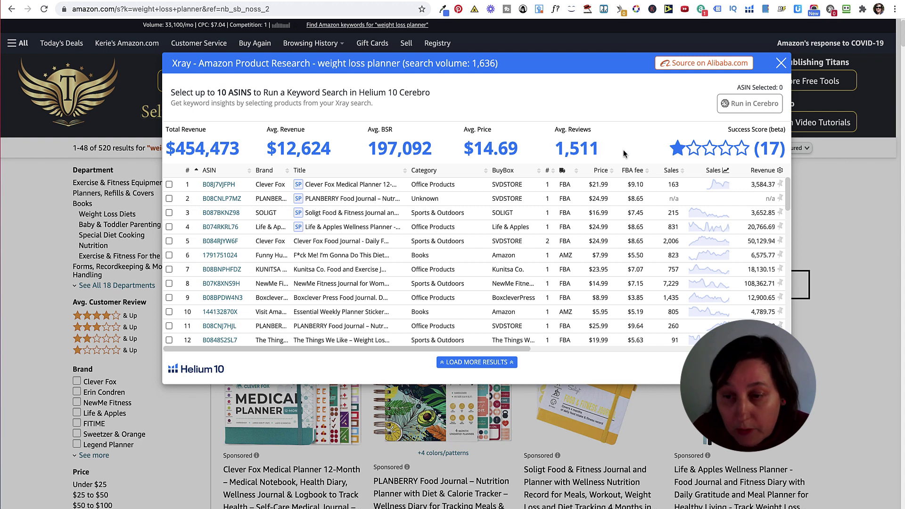
mouse_move(741, 151)
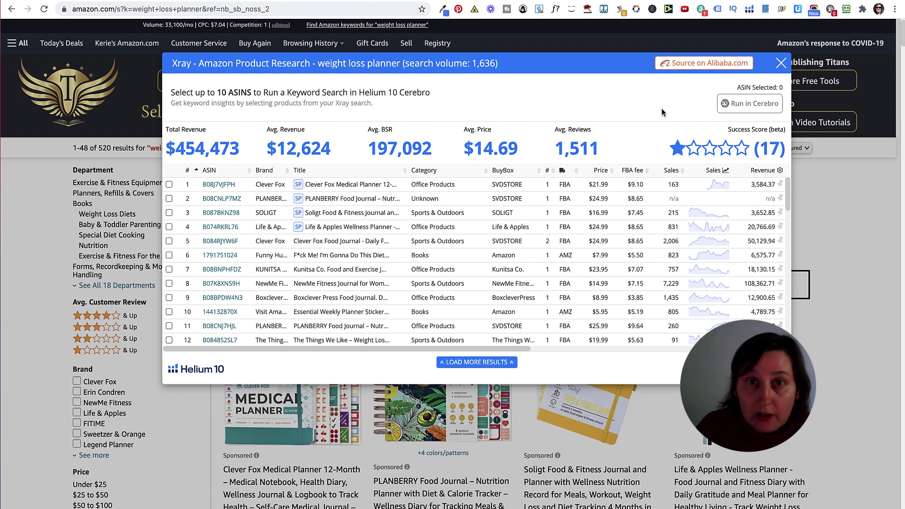
scroll(661, 108, down, 1)
scroll(661, 109, right, 1)
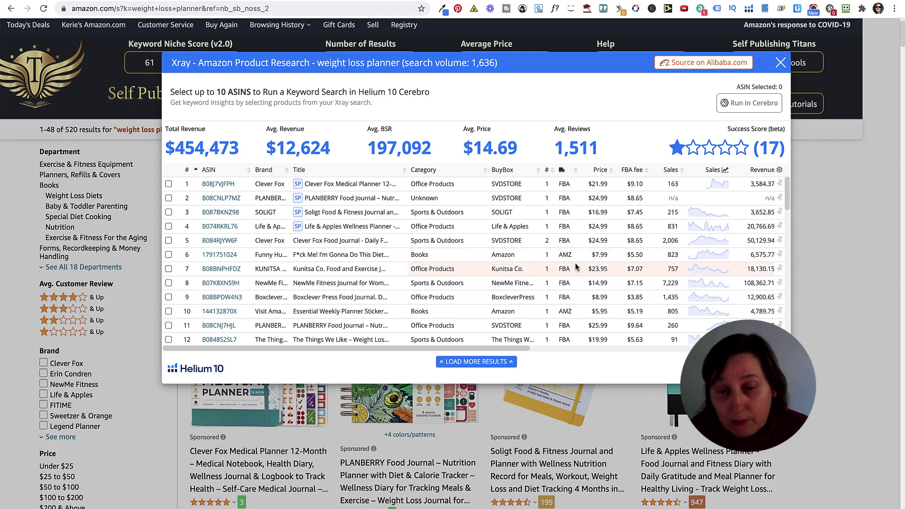
scroll(575, 339, down, 2)
scroll(647, 278, up, 2)
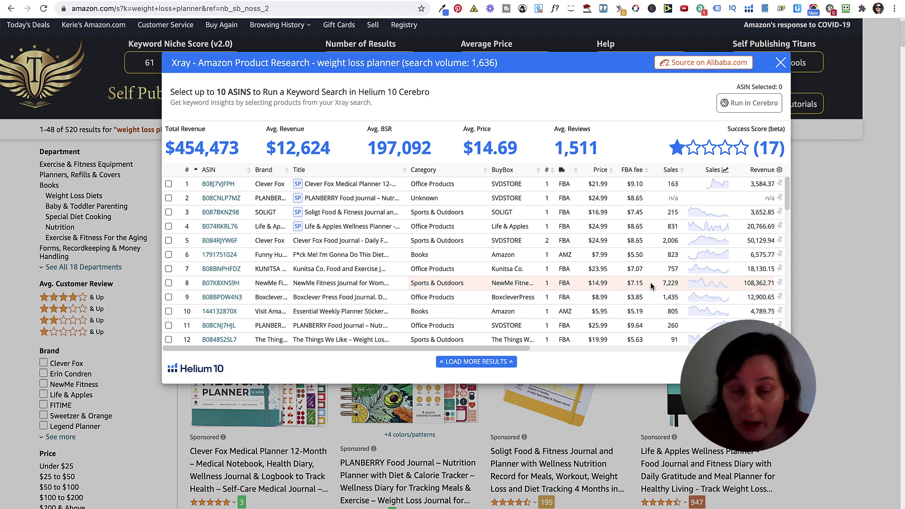
scroll(636, 269, down, 2)
scroll(633, 265, down, 1)
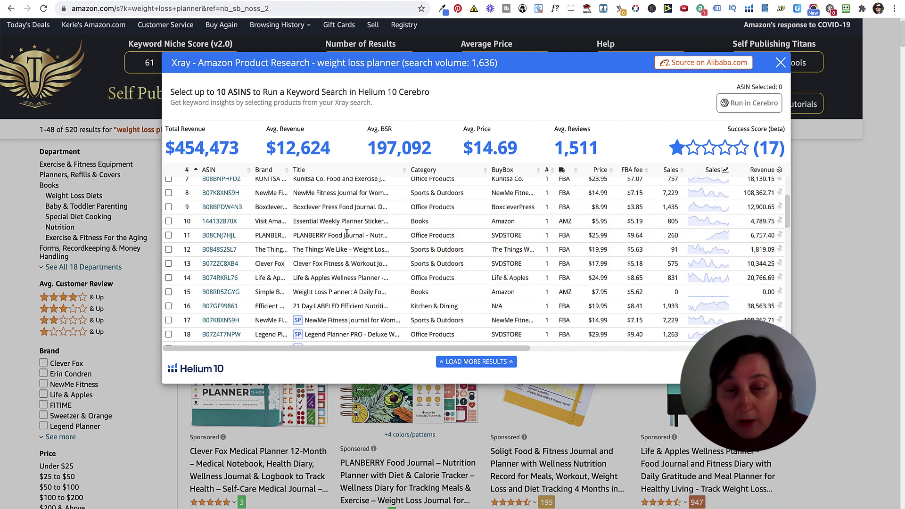
scroll(509, 248, up, 1)
scroll(850, 85, up, 1)
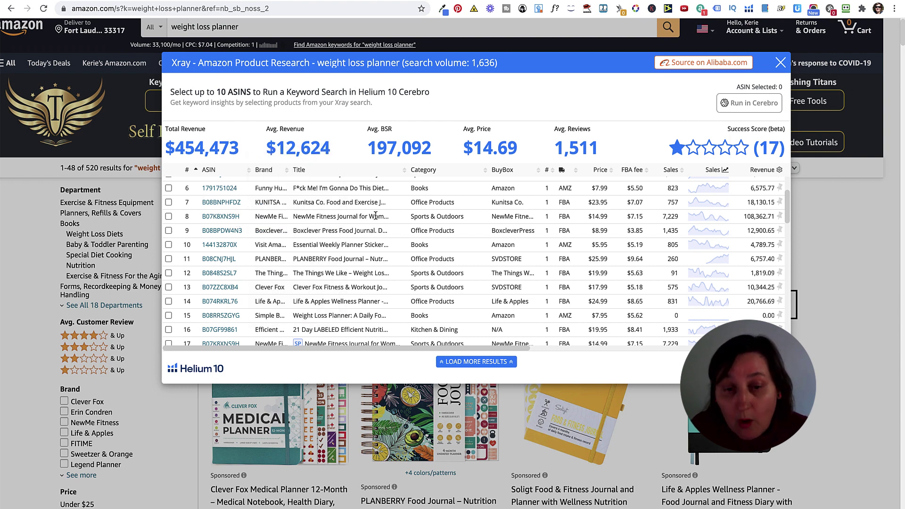
scroll(376, 216, up, 2)
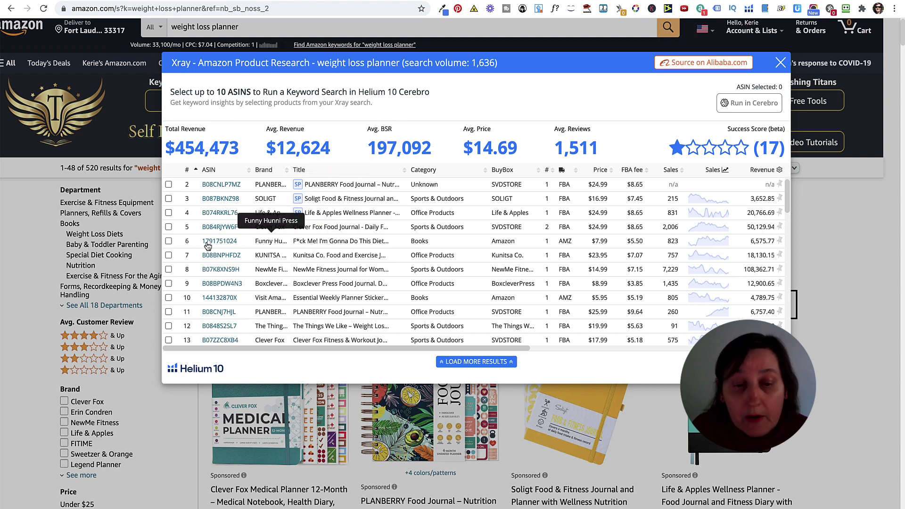
click(168, 241)
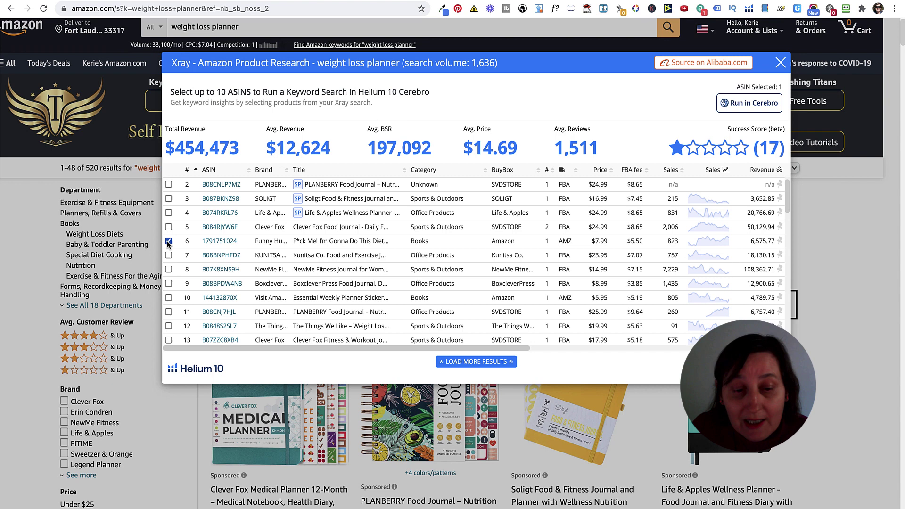
click(759, 102)
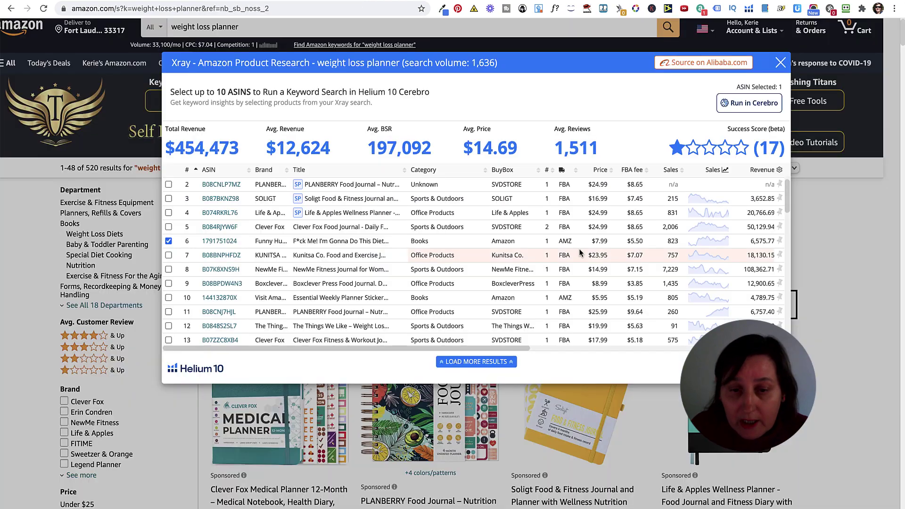
scroll(607, 242, down, 5)
scroll(608, 242, down, 1)
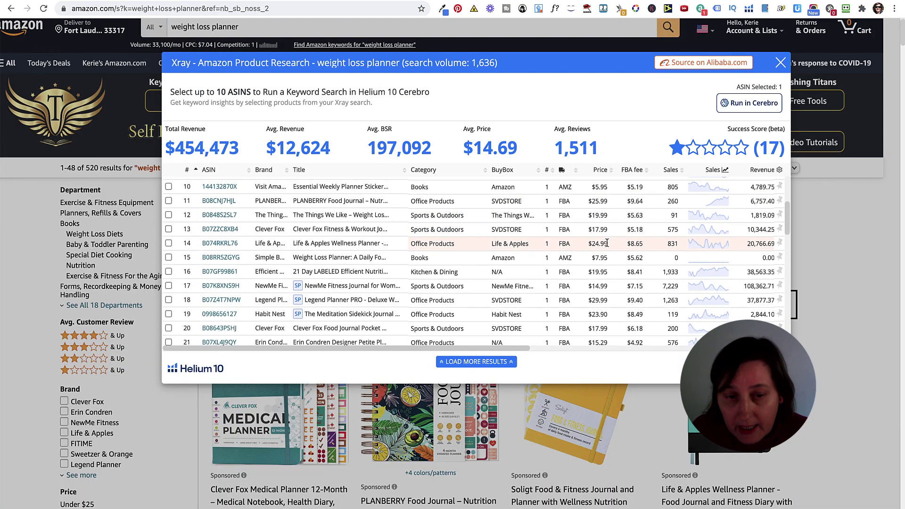
scroll(607, 243, up, 5)
click(169, 256)
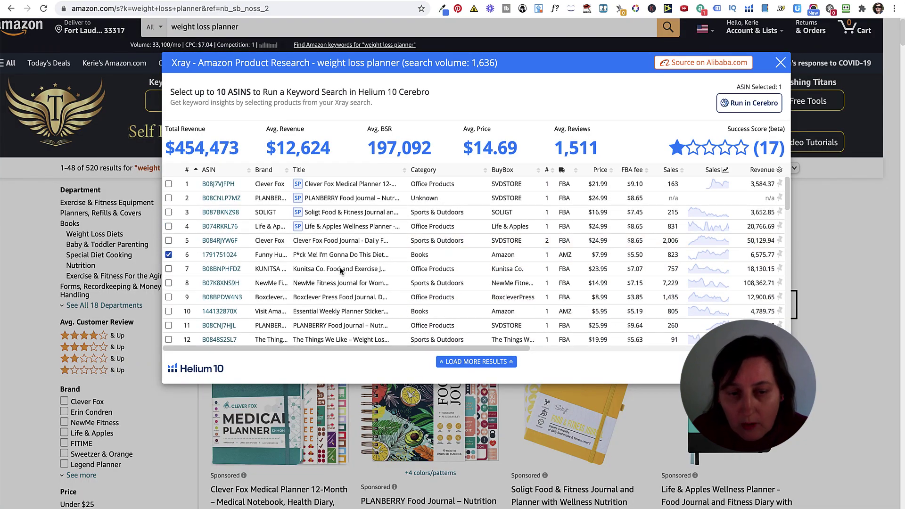
scroll(450, 279, down, 5)
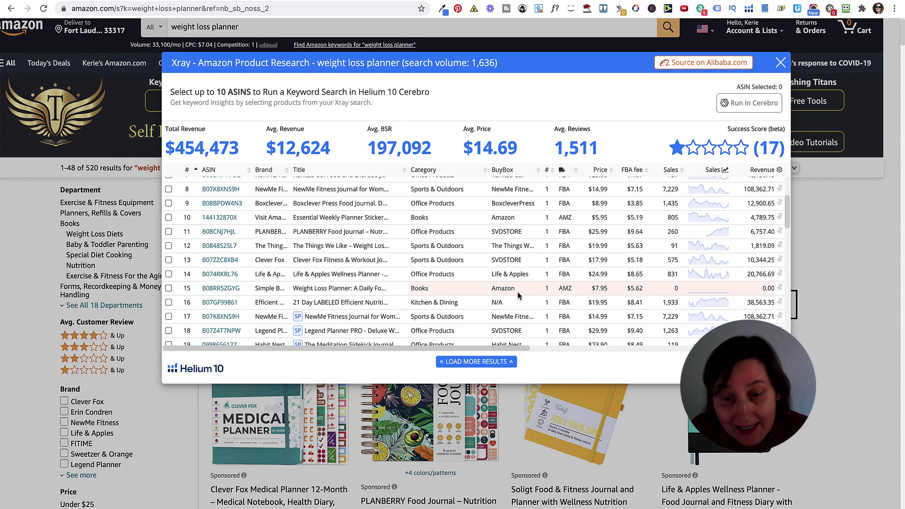
mouse_move(218, 291)
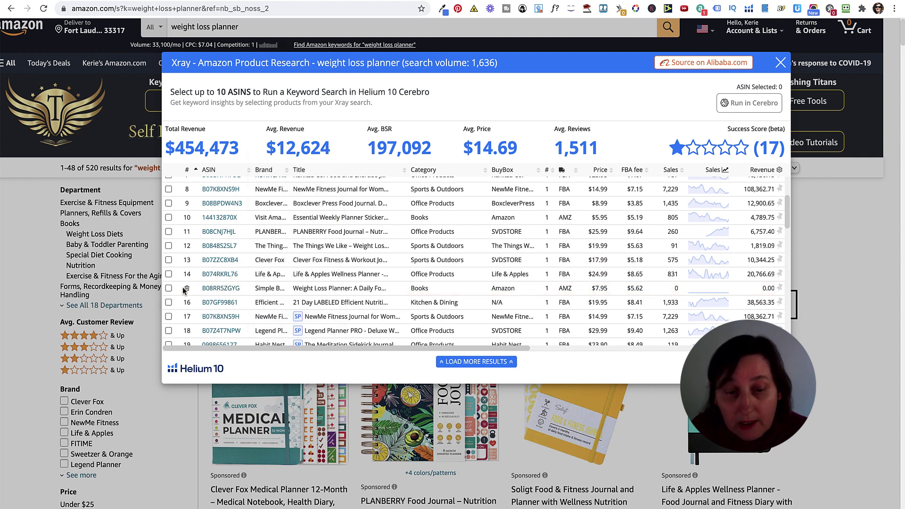
click(169, 289)
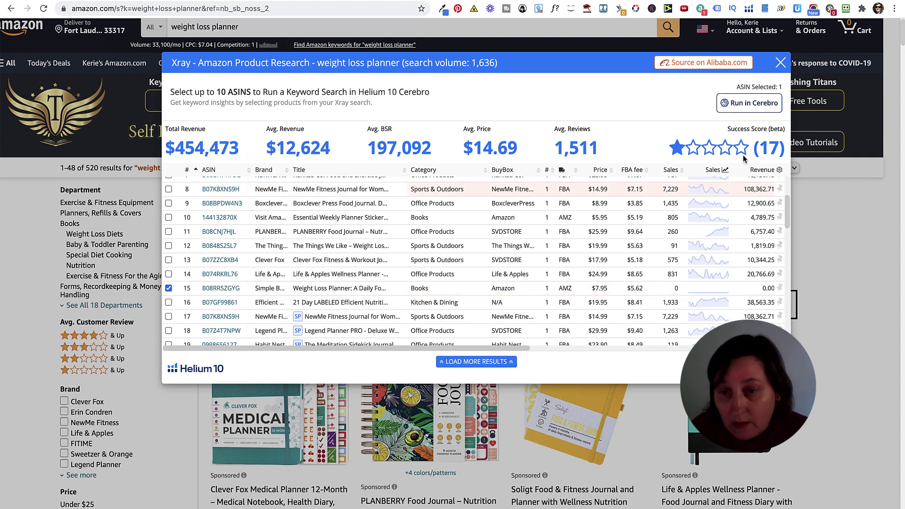
click(749, 104)
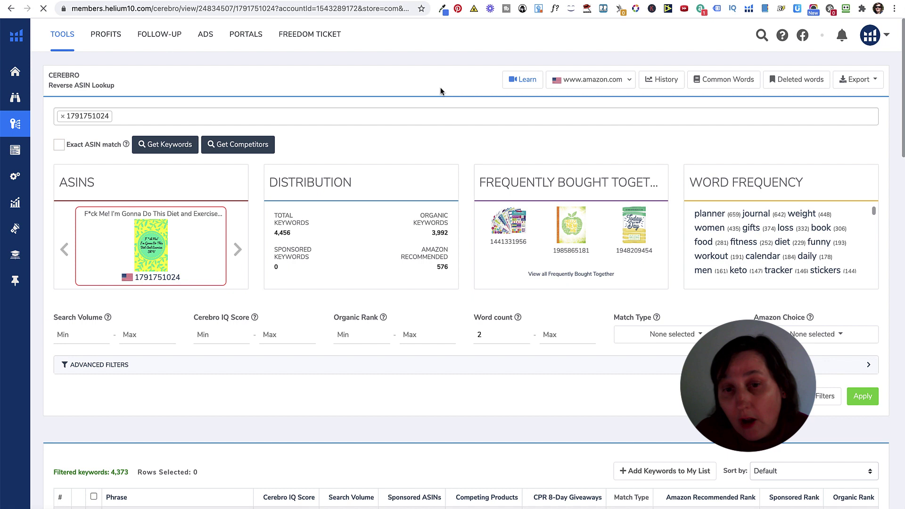
mouse_move(28, 71)
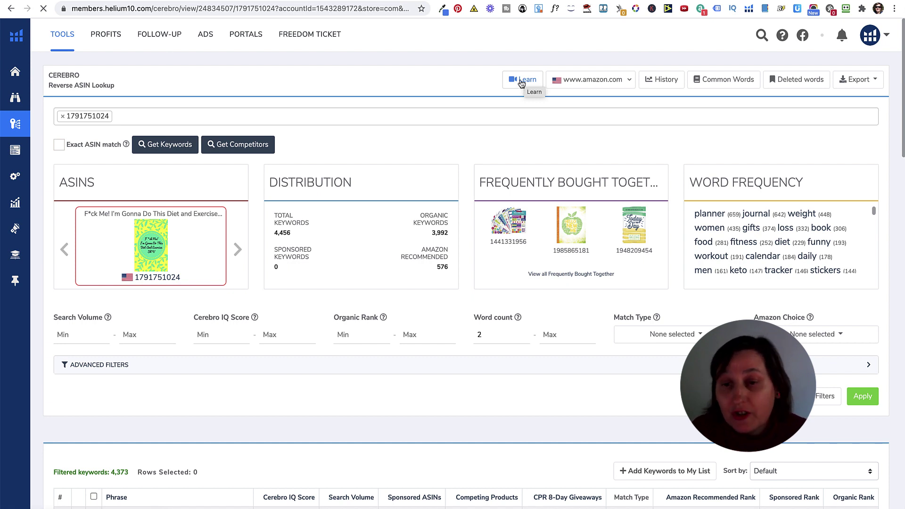
click(622, 83)
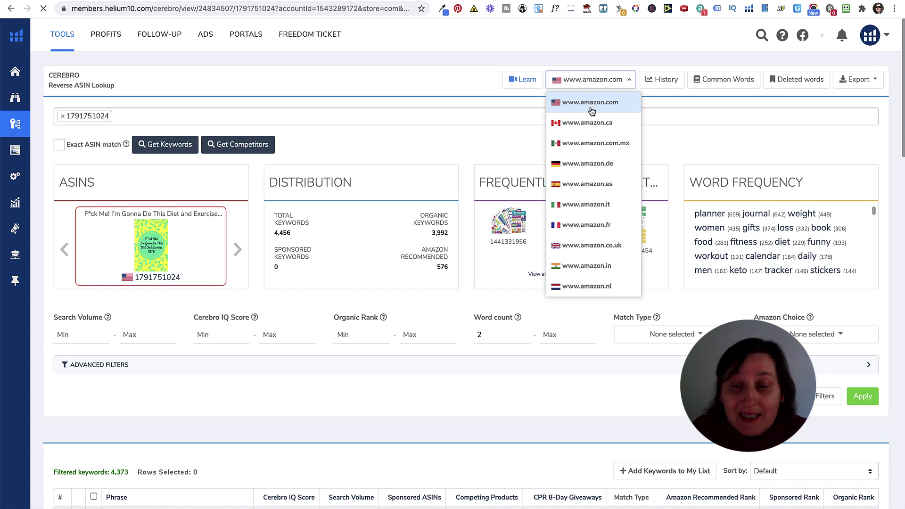
click(355, 136)
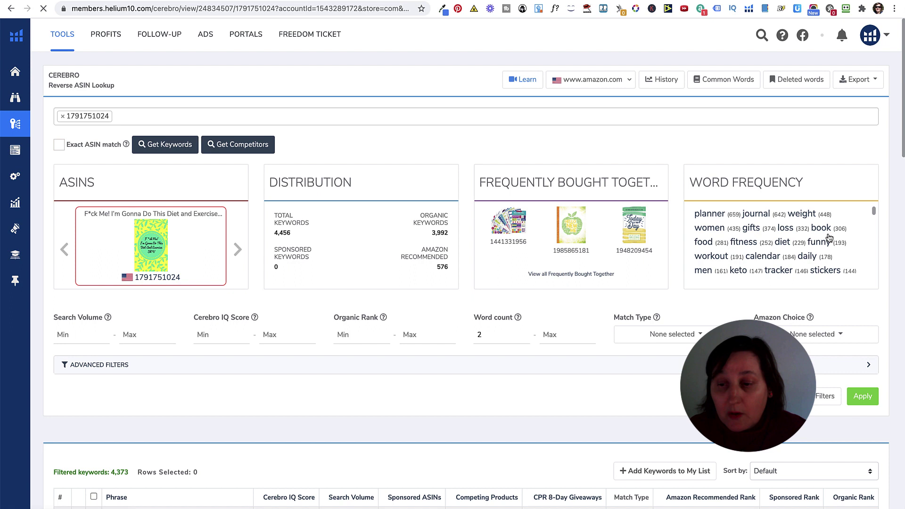
scroll(822, 237, down, 1)
scroll(801, 232, up, 1)
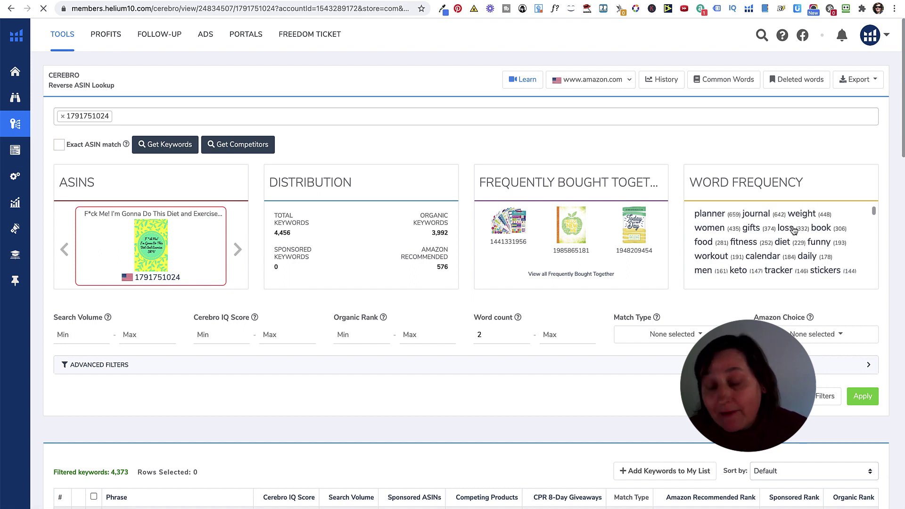
scroll(482, 308, down, 1)
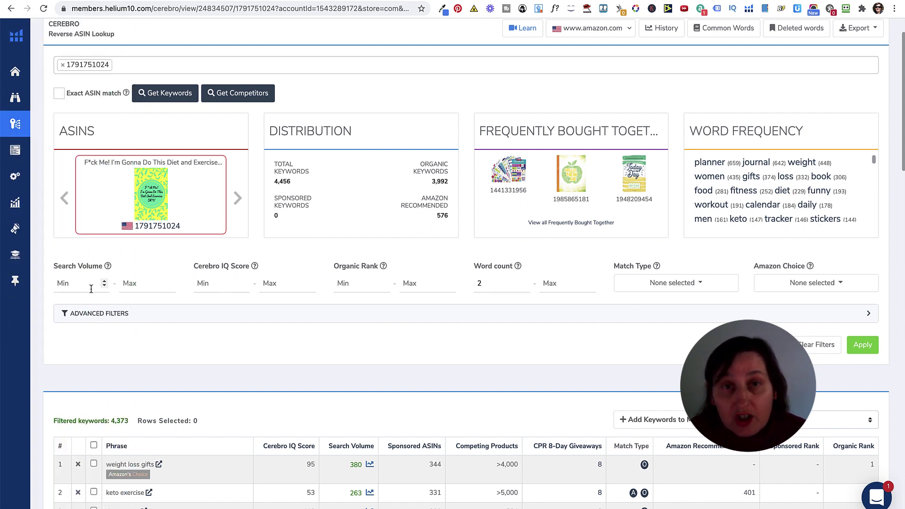
click(77, 285)
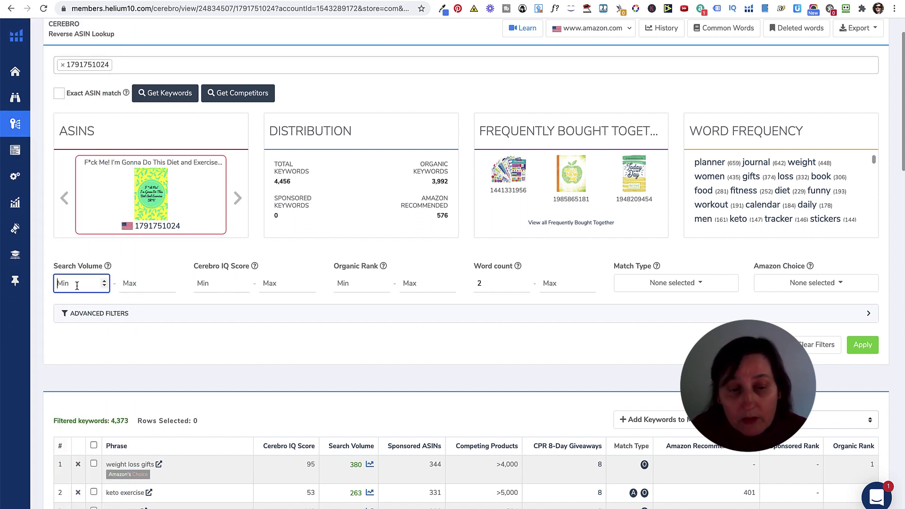
text(100)
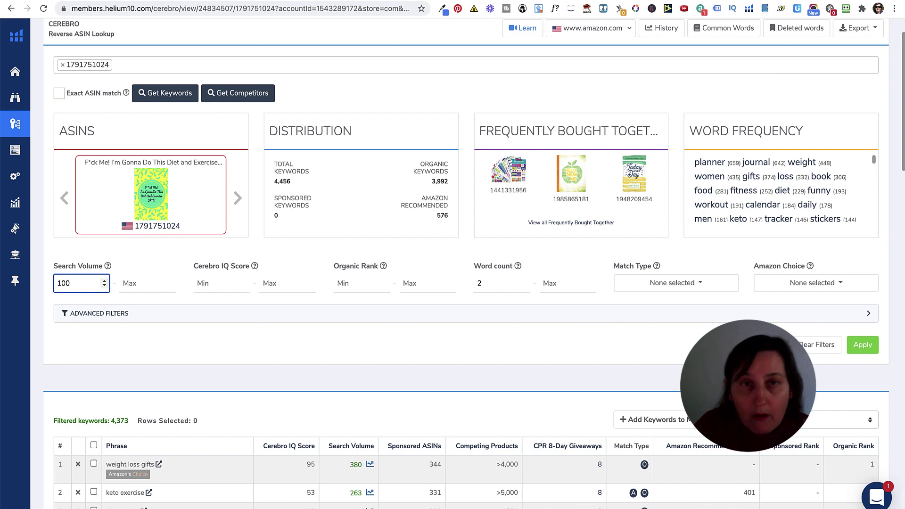
click(263, 313)
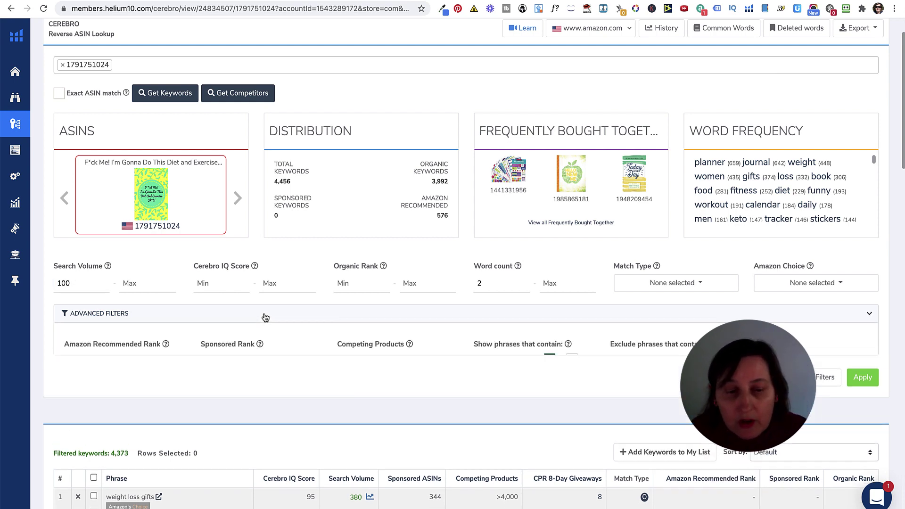
scroll(533, 319, down, 2)
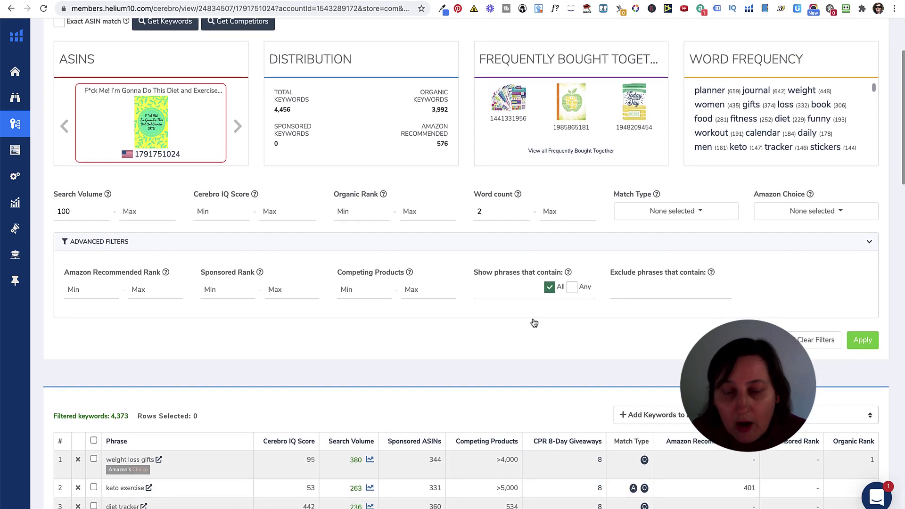
scroll(532, 318, down, 1)
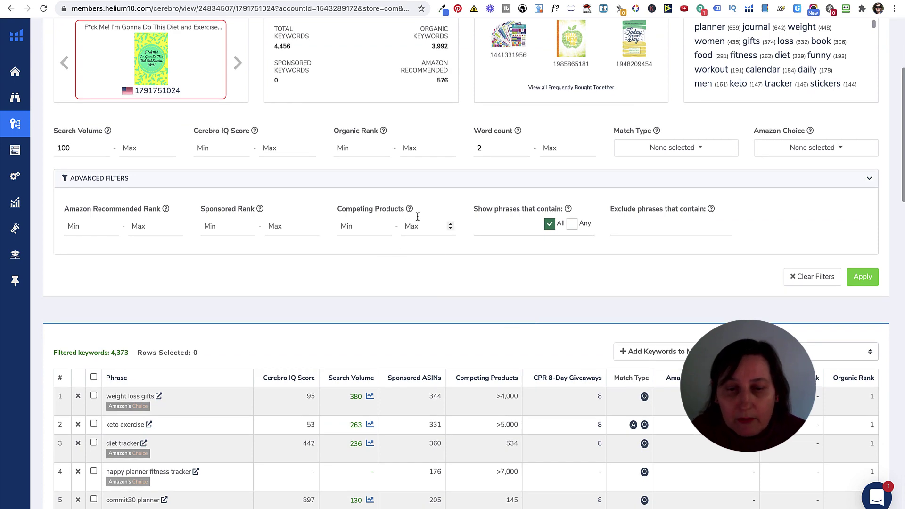
scroll(424, 330, down, 2)
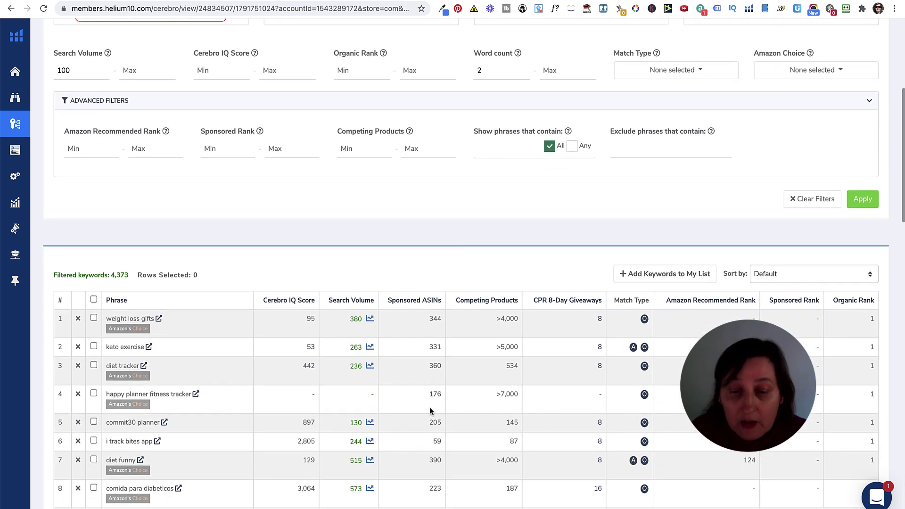
scroll(439, 403, down, 2)
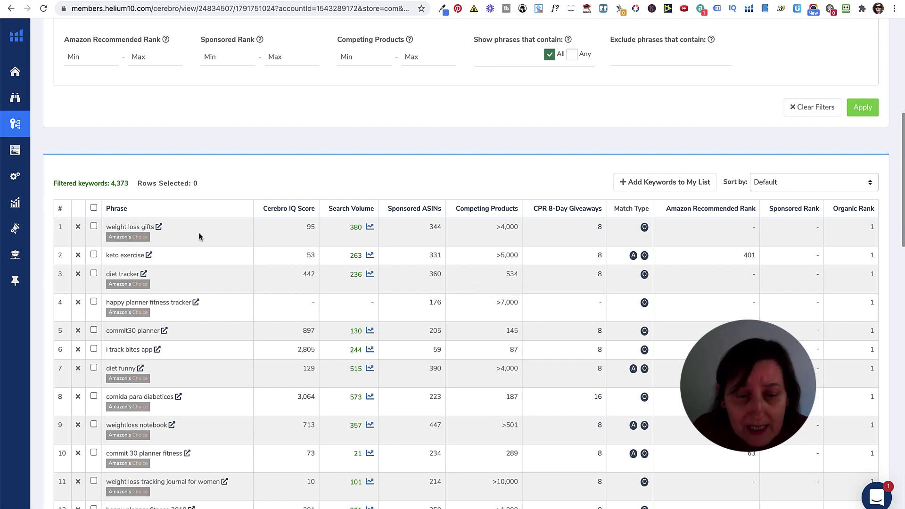
scroll(844, 249, down, 1)
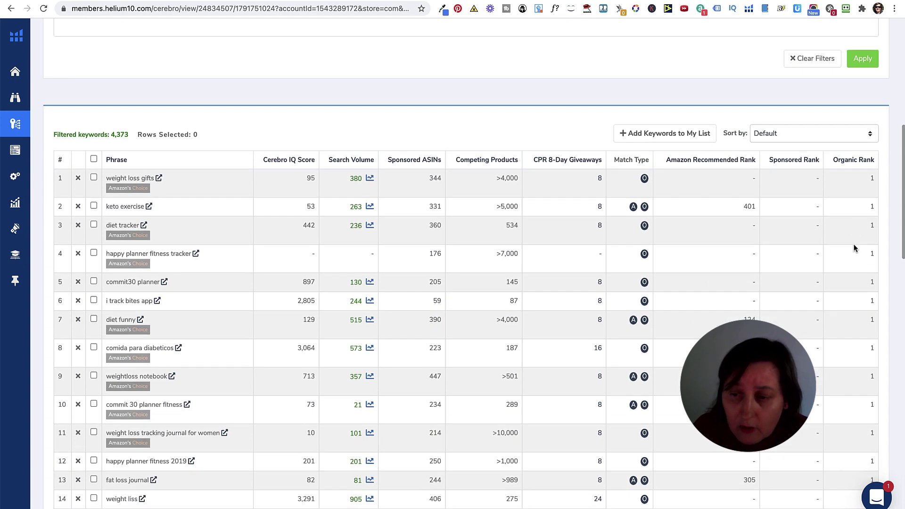
scroll(851, 249, down, 10)
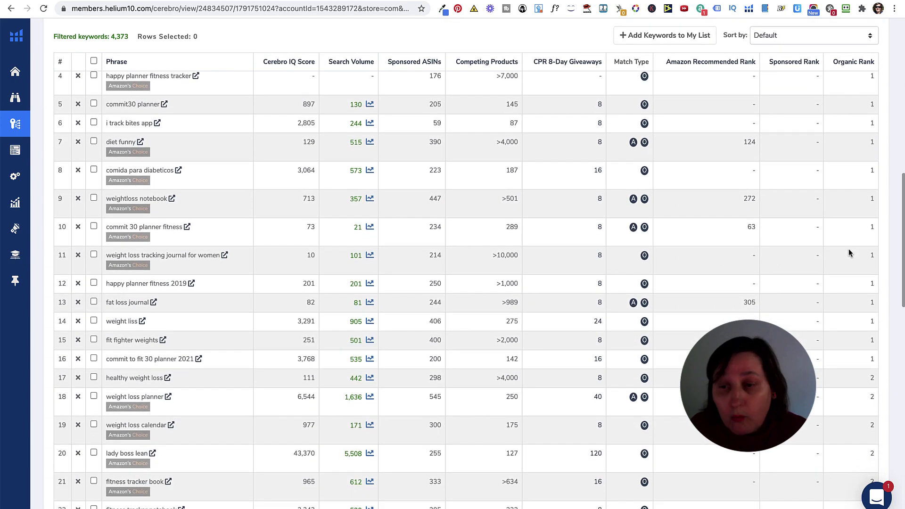
scroll(844, 251, down, 10)
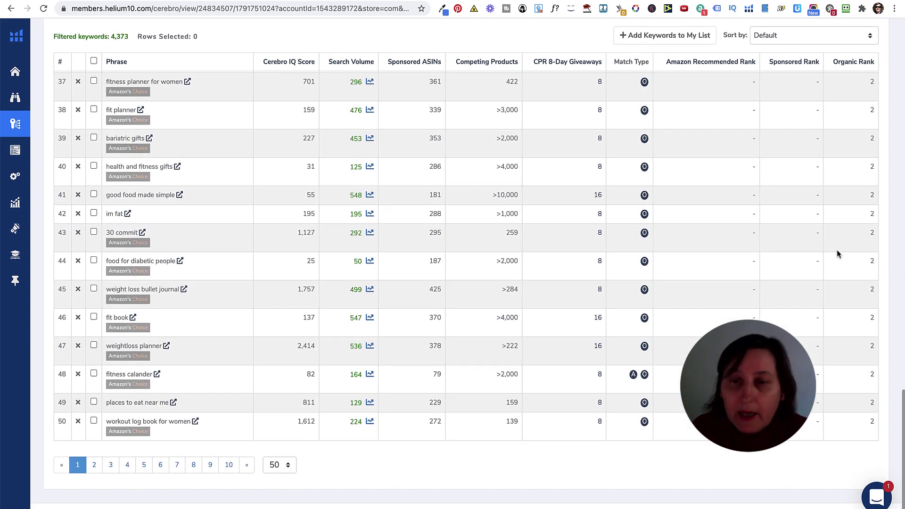
scroll(752, 250, up, 8)
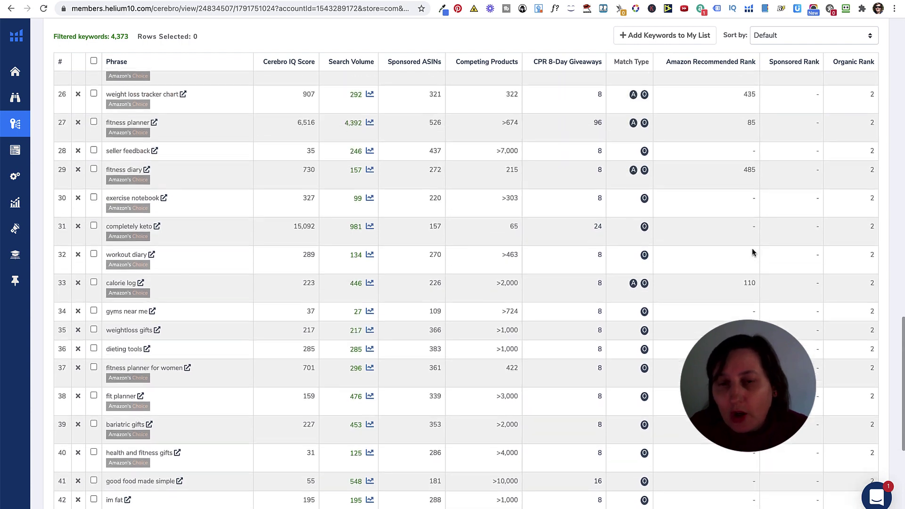
scroll(751, 253, up, 1)
scroll(751, 251, up, 5)
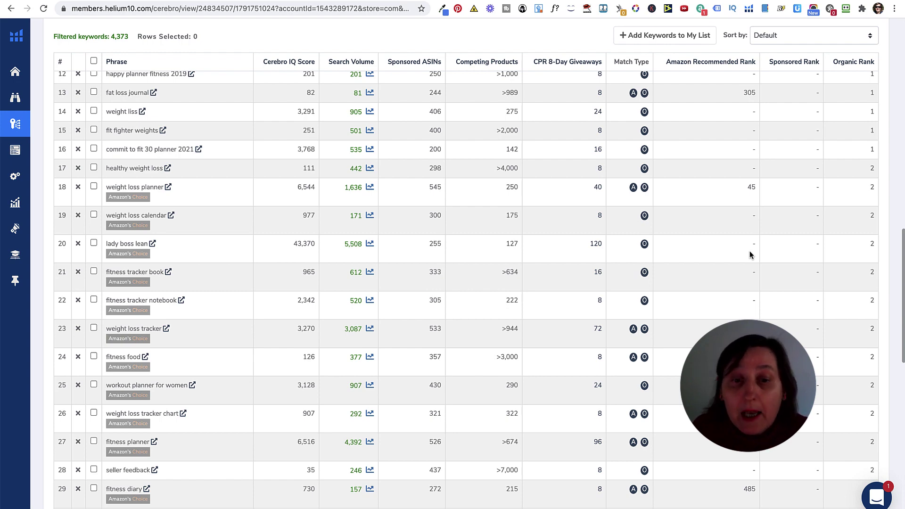
scroll(747, 250, up, 10)
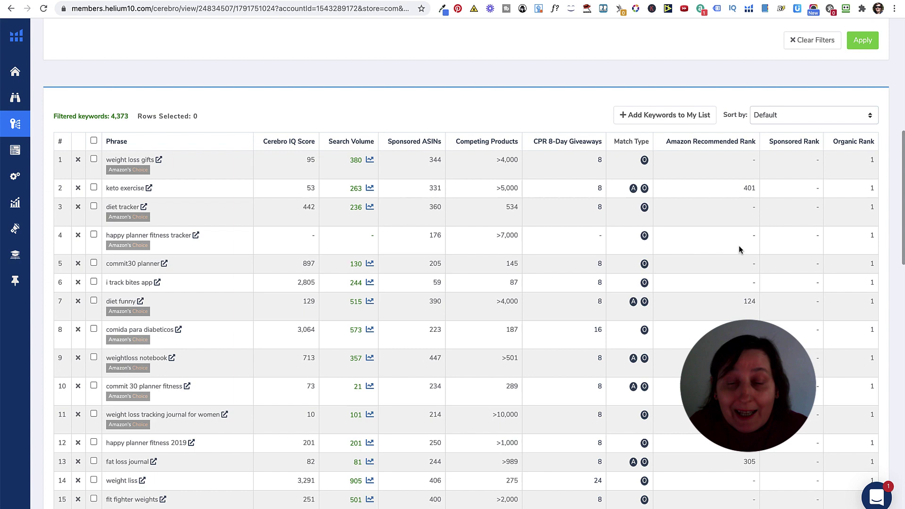
scroll(483, 197, up, 4)
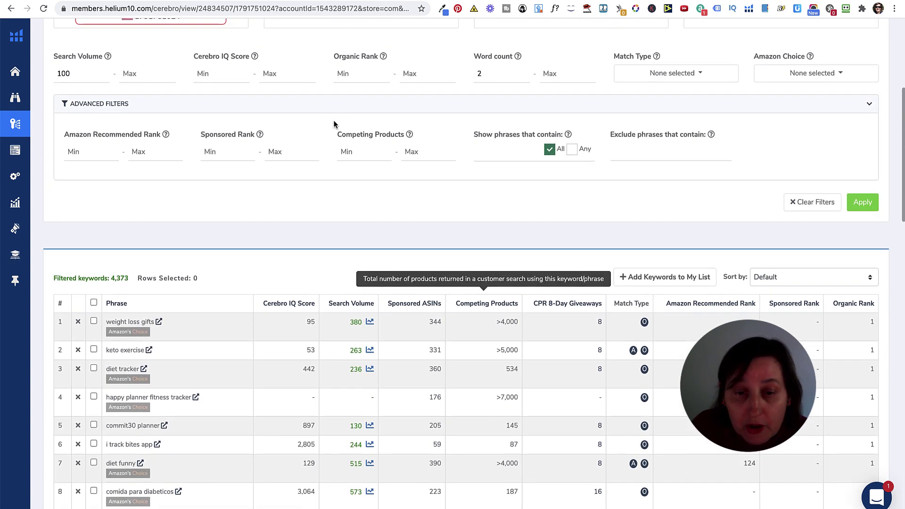
Apply a Competing Products maximum of 1000, narrowing the list to 1,381 keywords
click(405, 151)
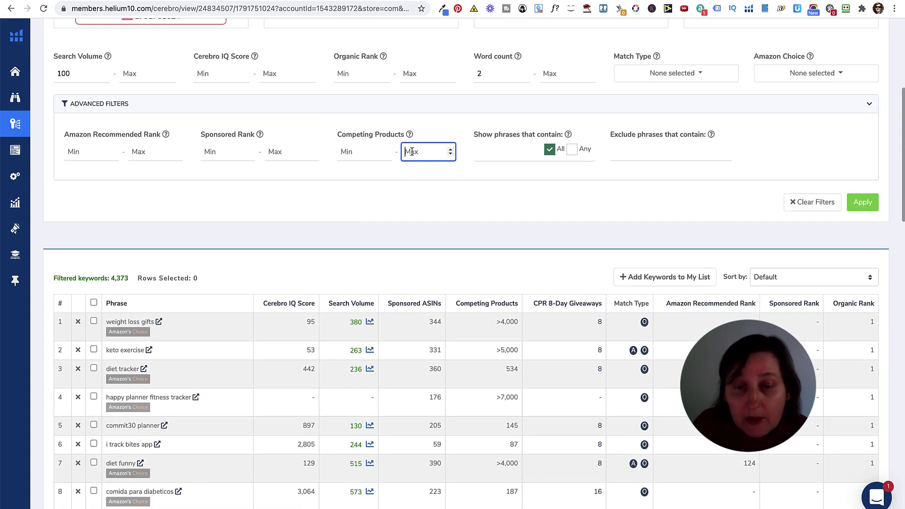
text(1000)
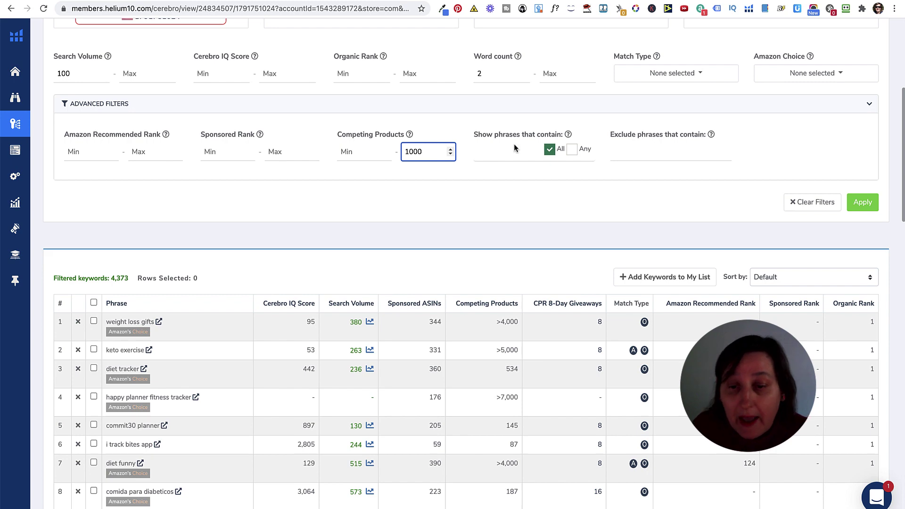
click(863, 202)
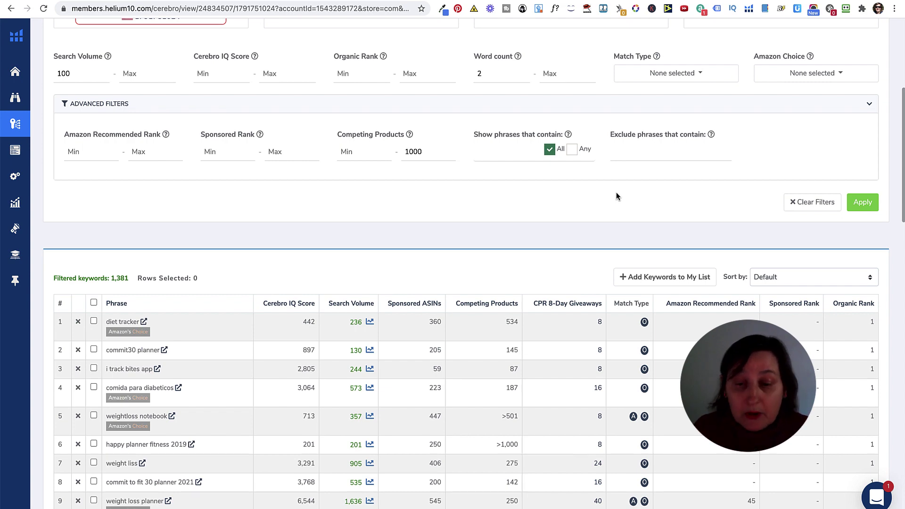
scroll(442, 191, down, 3)
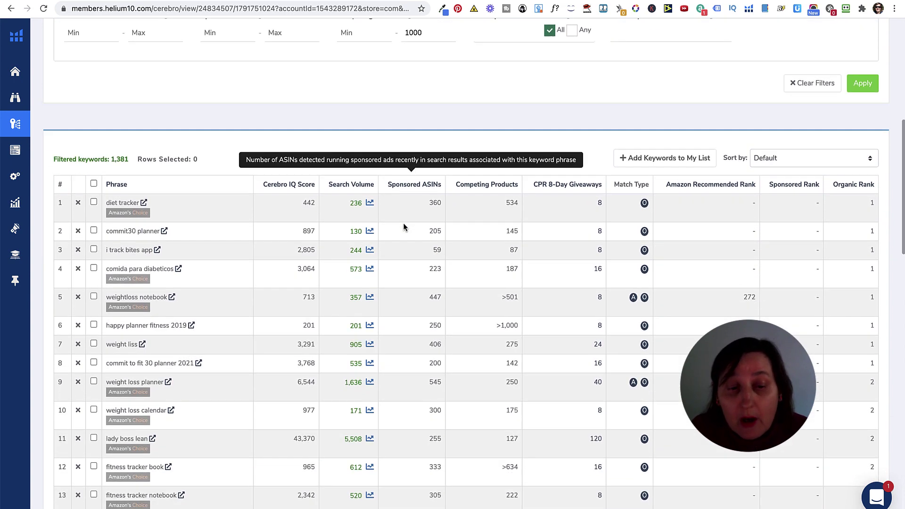
scroll(404, 227, down, 1)
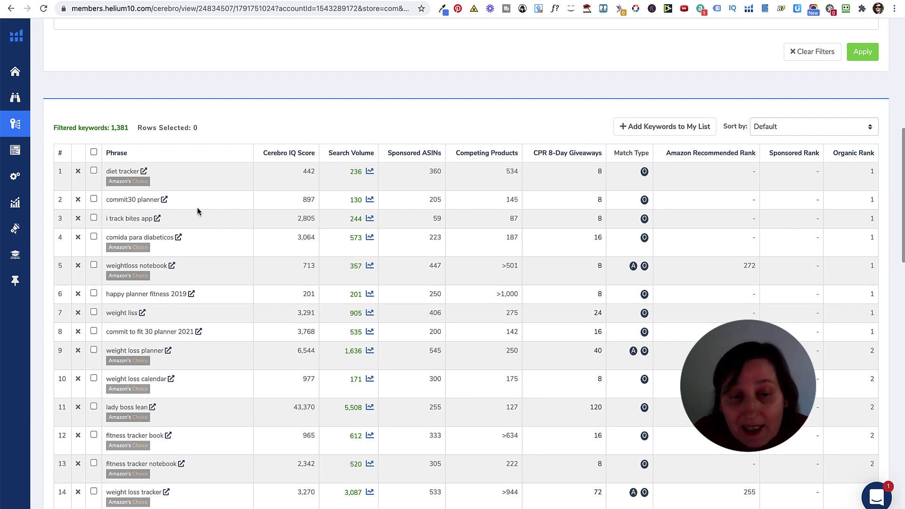
Exclude phrases containing 'commit30', removing 'commit30 planner' and leaving 1,380 keywords
scroll(169, 220, down, 1)
scroll(168, 219, up, 3)
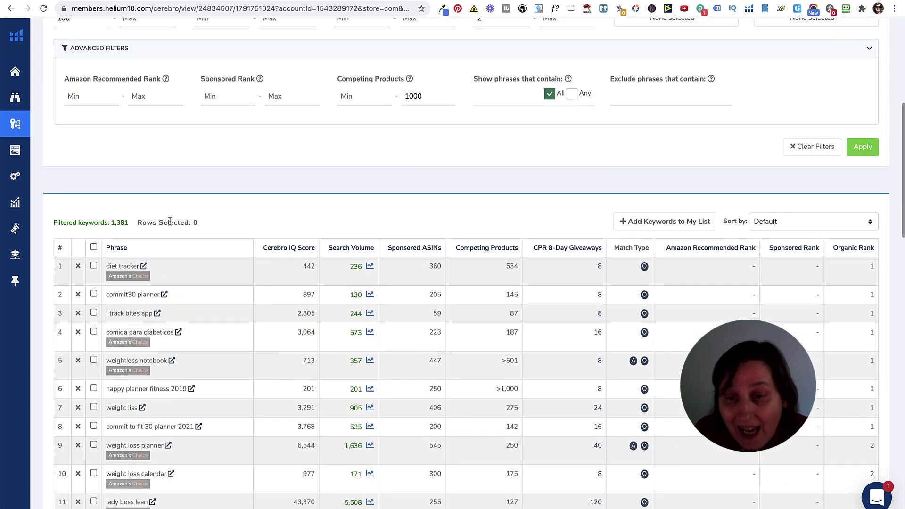
click(635, 96)
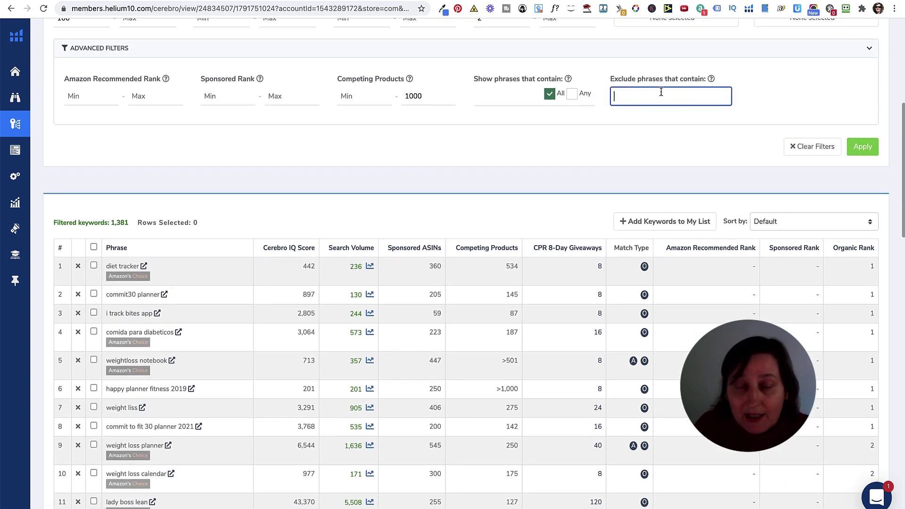
text(comm)
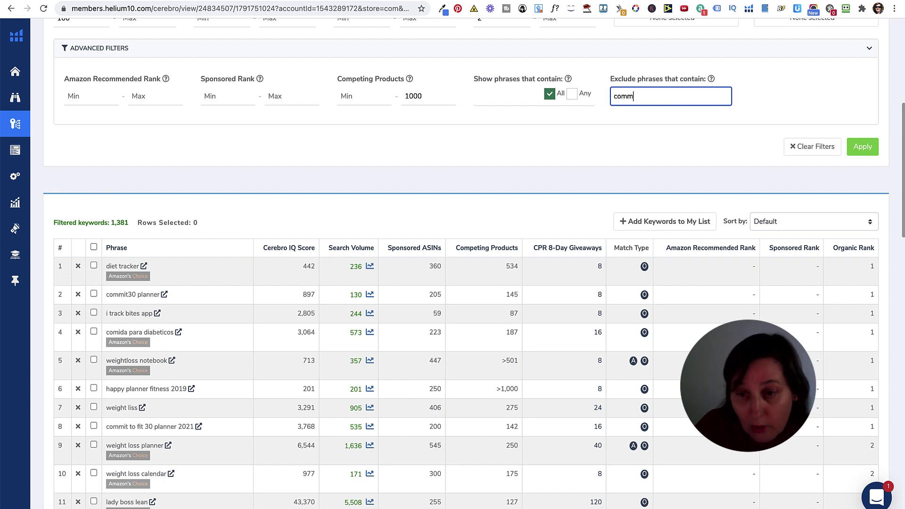
text(it)
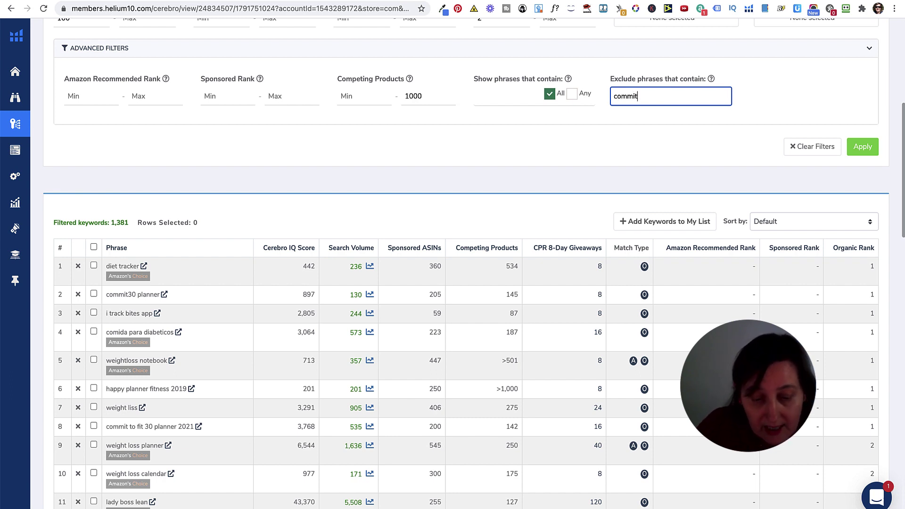
text(30)
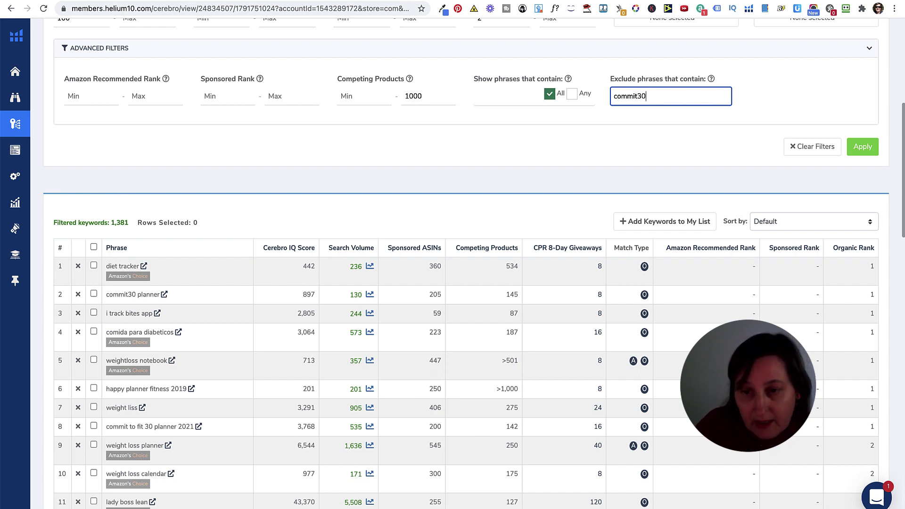
click(863, 147)
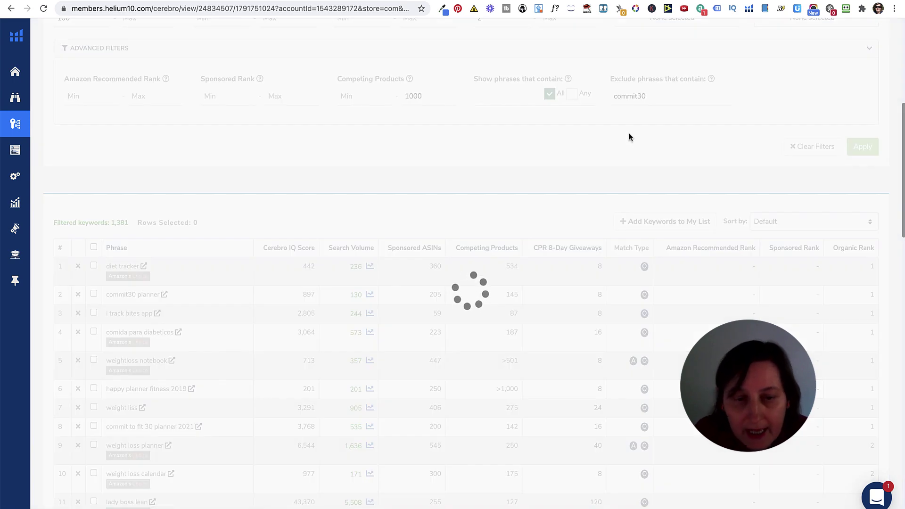
scroll(237, 286, down, 3)
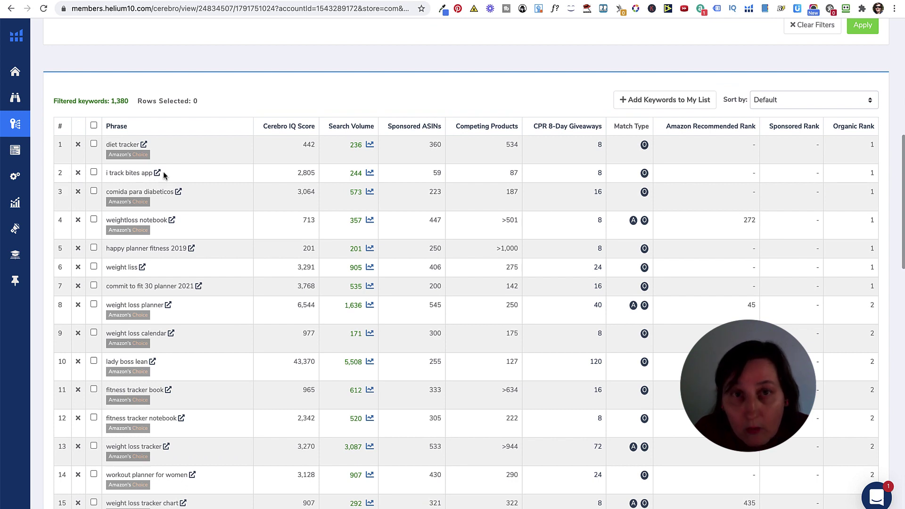
Delete the 'i track bites app' keyword row and scroll through the remaining 1,380 keywords
click(78, 173)
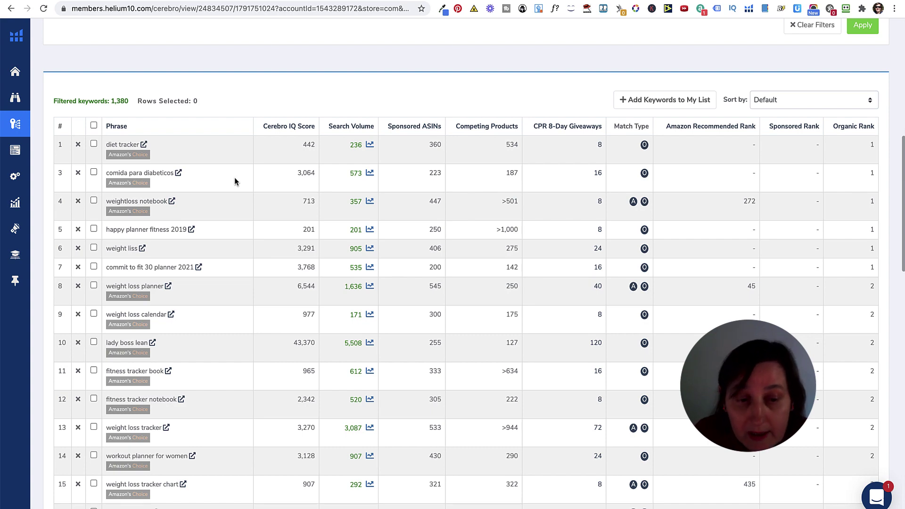
scroll(240, 181, down, 1)
scroll(243, 183, down, 1)
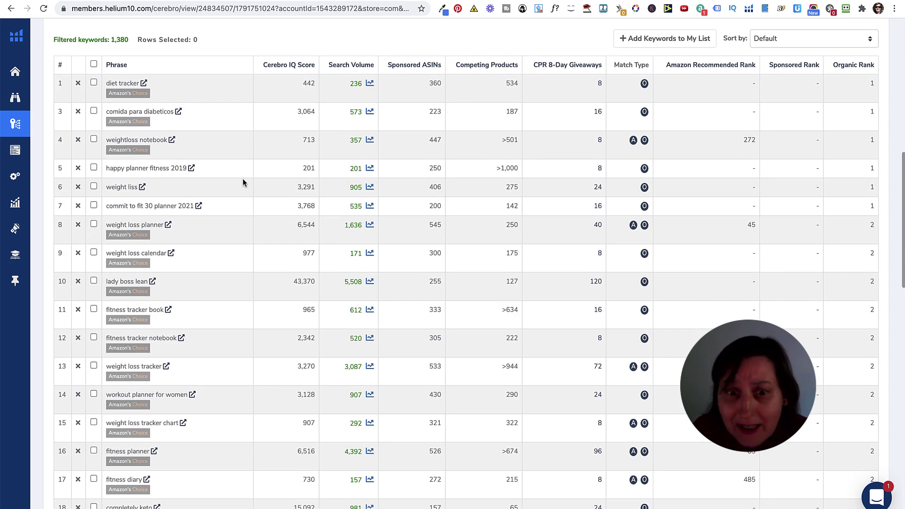
scroll(243, 182, up, 1)
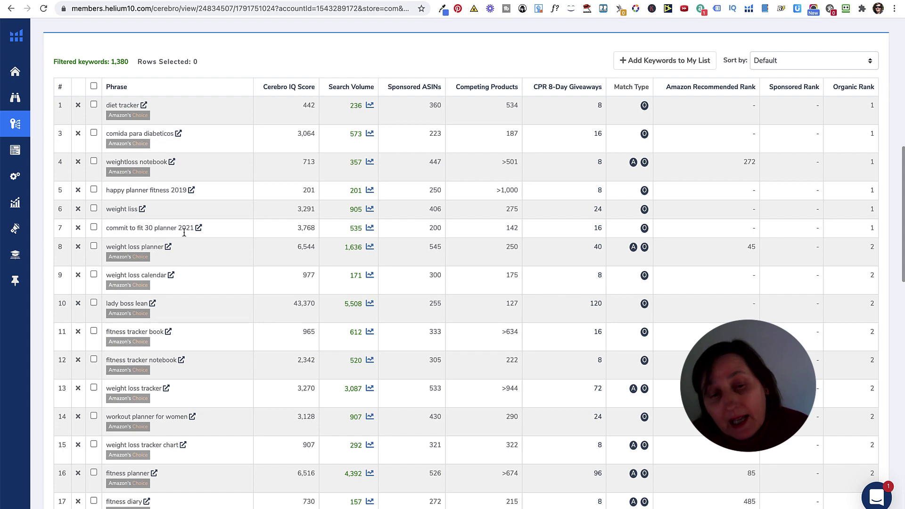
Highlight the brand words, then scroll down the 1,380 filtered keywords, such as 'fitness planner' and 'weight loss diary'
drag(154, 229, 104, 230)
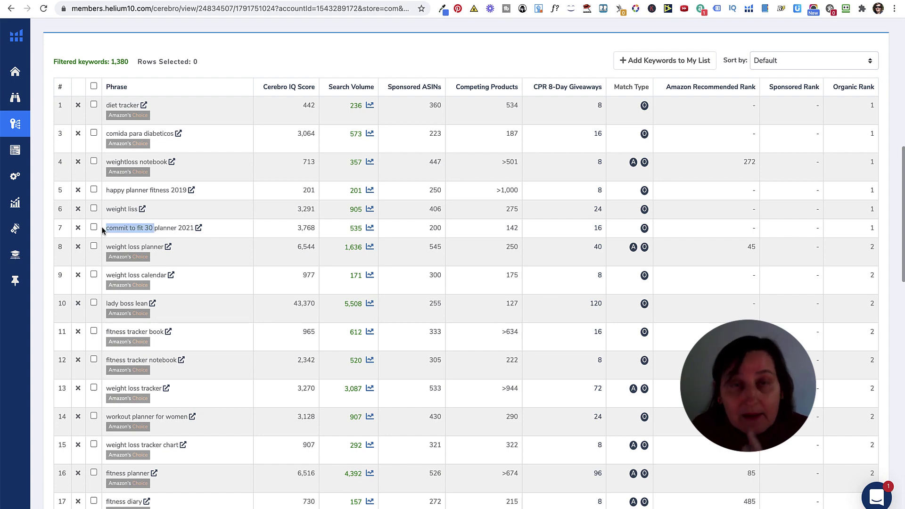
scroll(287, 248, down, 1)
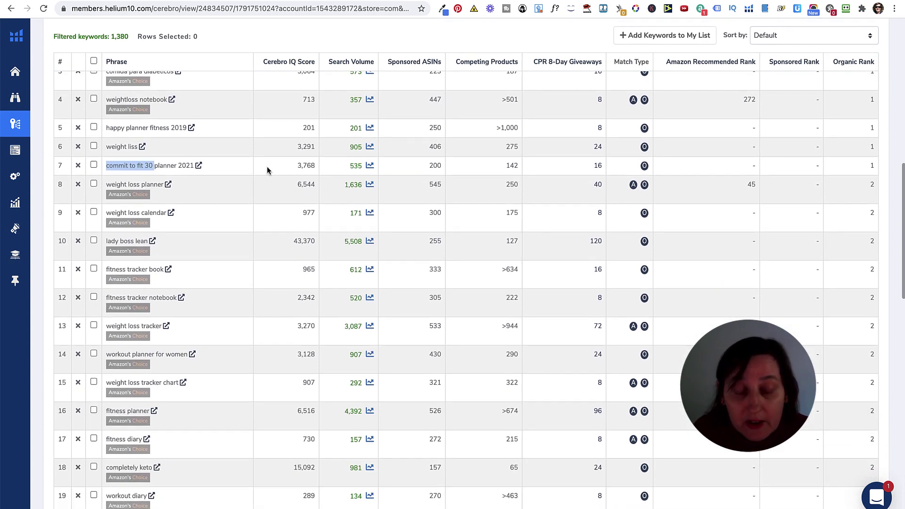
scroll(255, 214, down, 2)
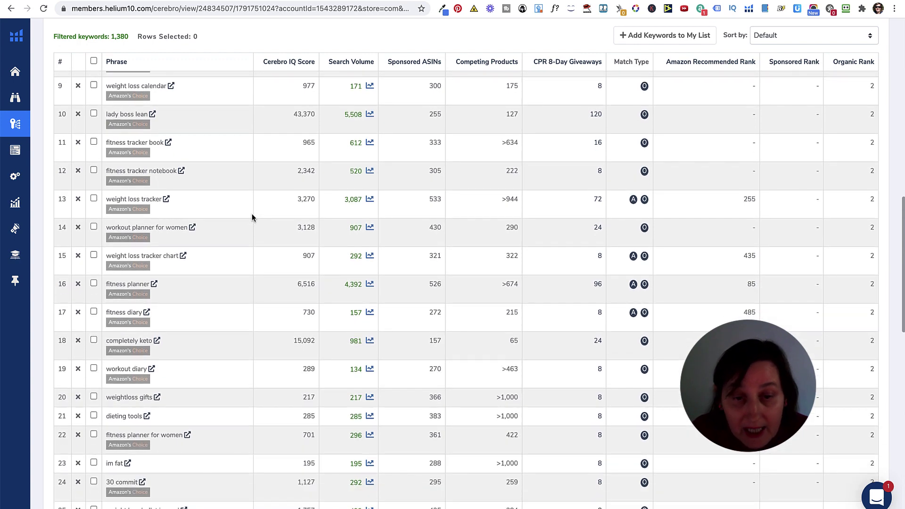
scroll(252, 217, down, 1)
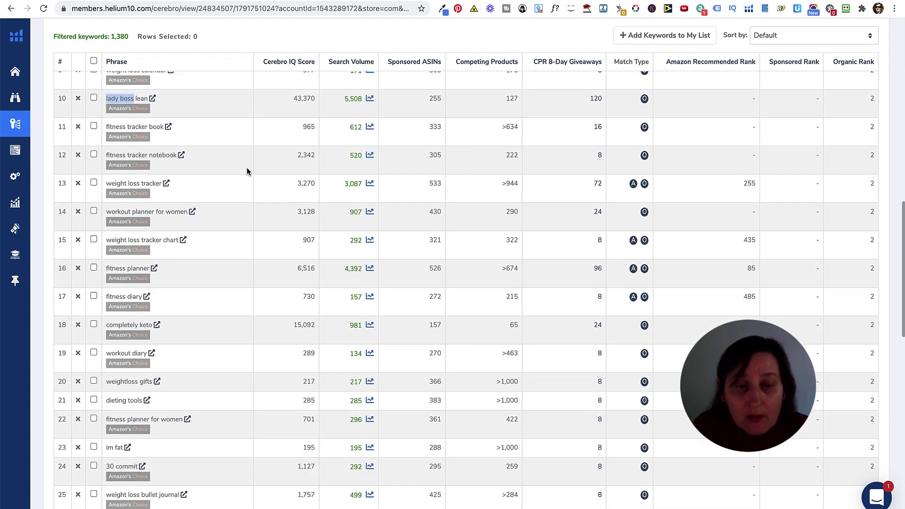
scroll(247, 168, down, 2)
scroll(247, 169, down, 2)
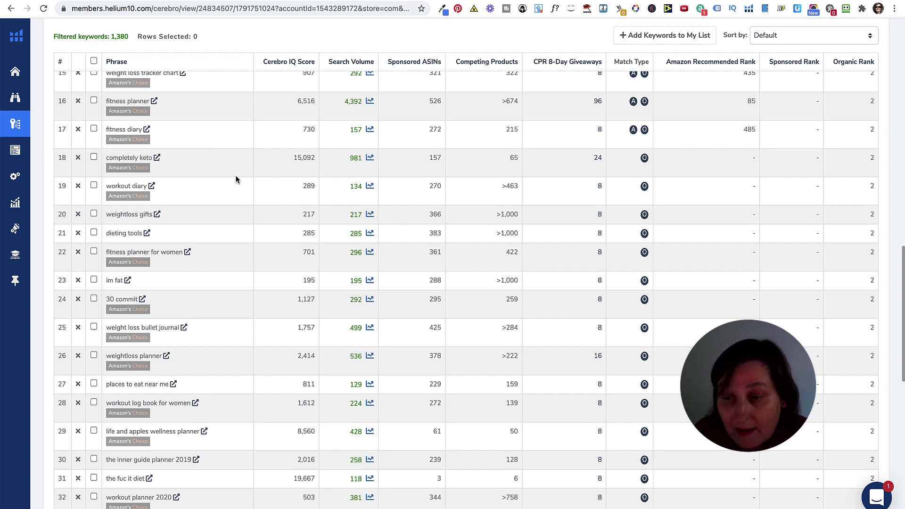
scroll(632, 165, down, 5)
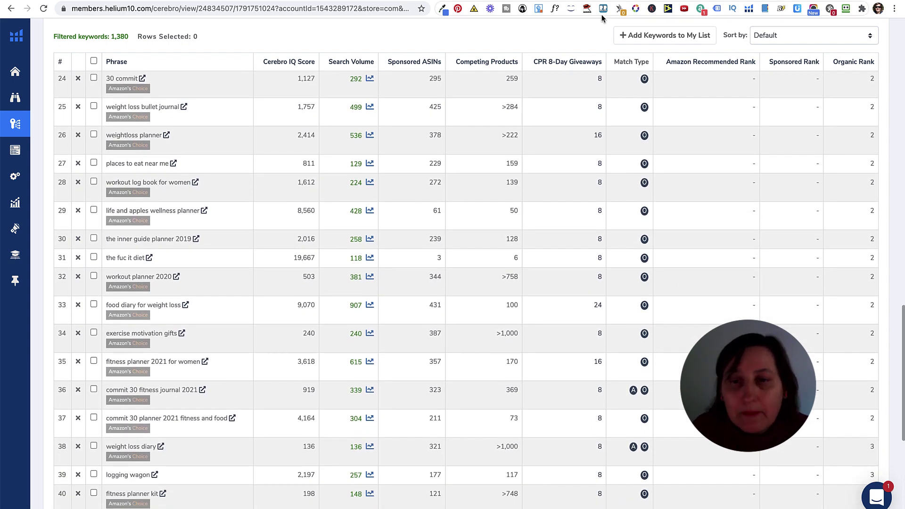
key(ctrl+Tab)
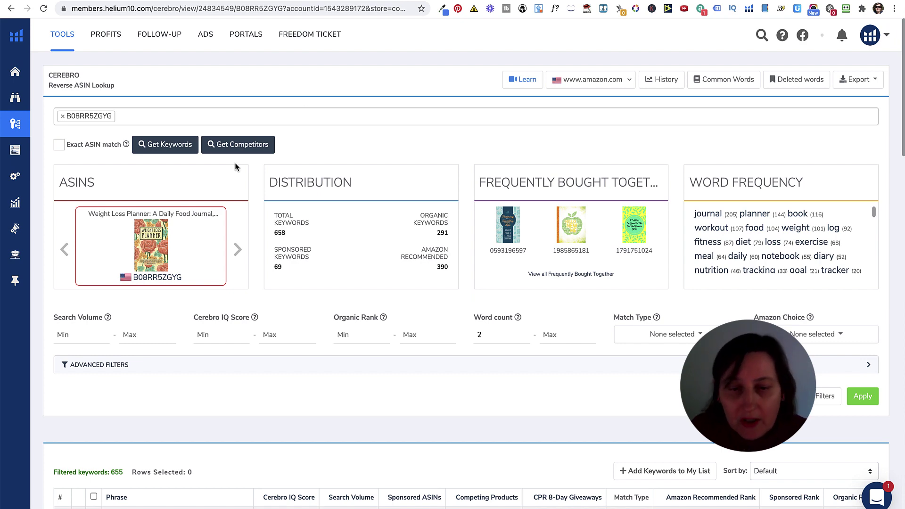
scroll(209, 242, down, 2)
scroll(209, 241, down, 1)
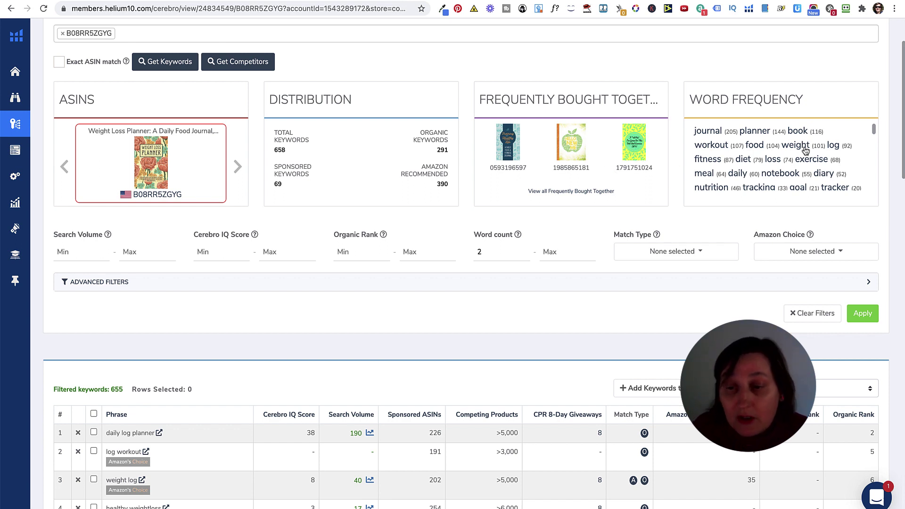
scroll(564, 166, down, 3)
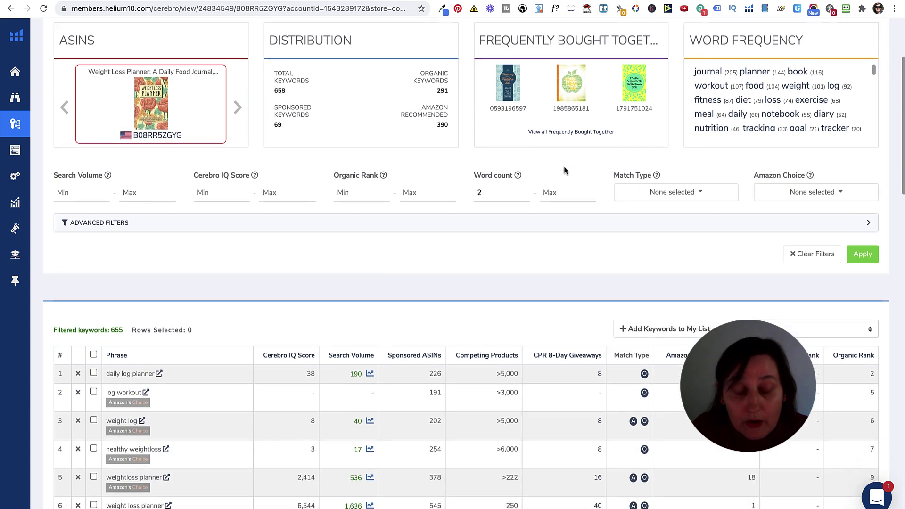
scroll(509, 259, down, 5)
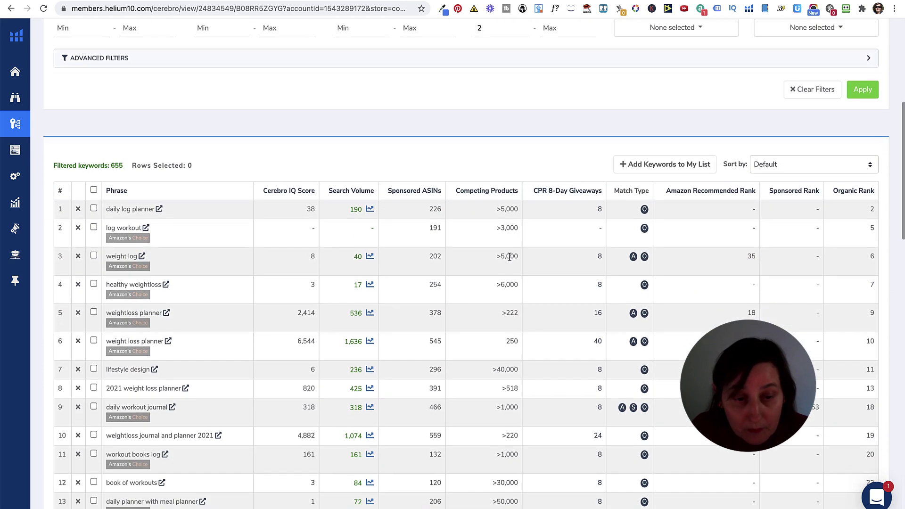
scroll(397, 255, down, 7)
scroll(398, 255, up, 5)
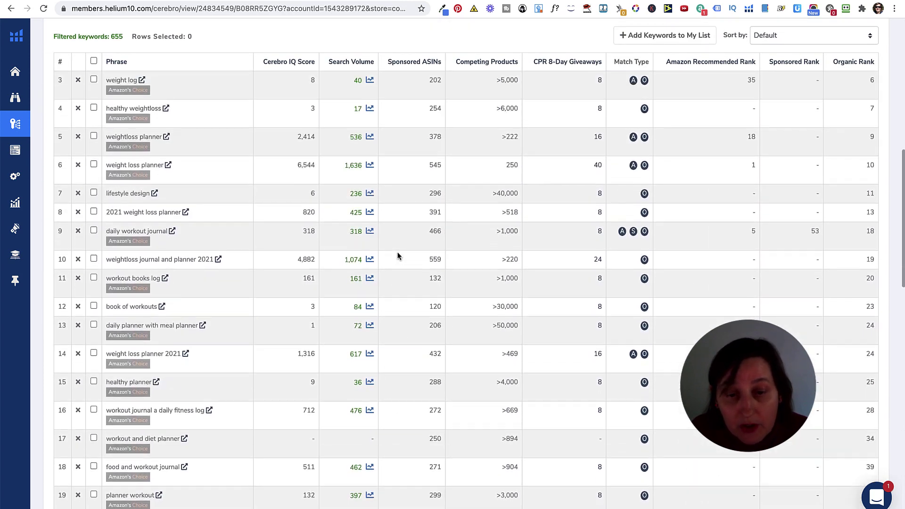
scroll(398, 255, up, 4)
scroll(593, 289, down, 5)
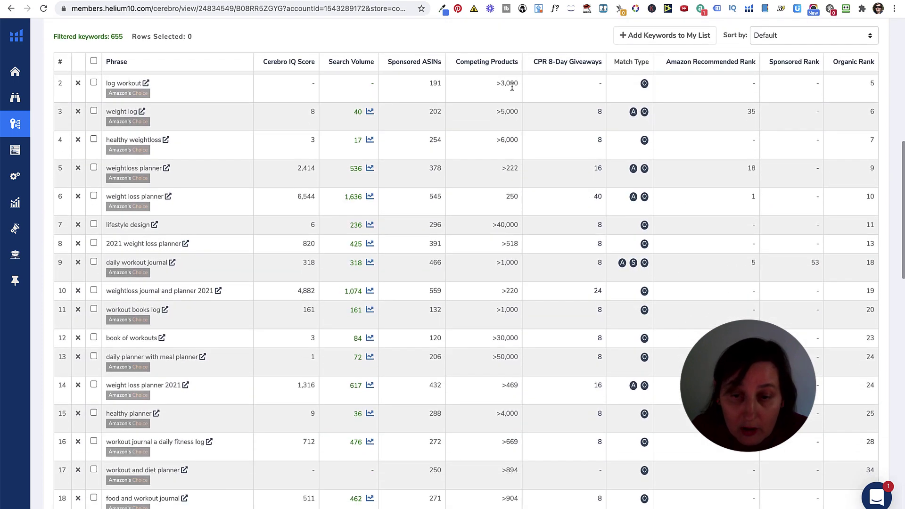
scroll(517, 132, up, 2)
scroll(518, 132, down, 1)
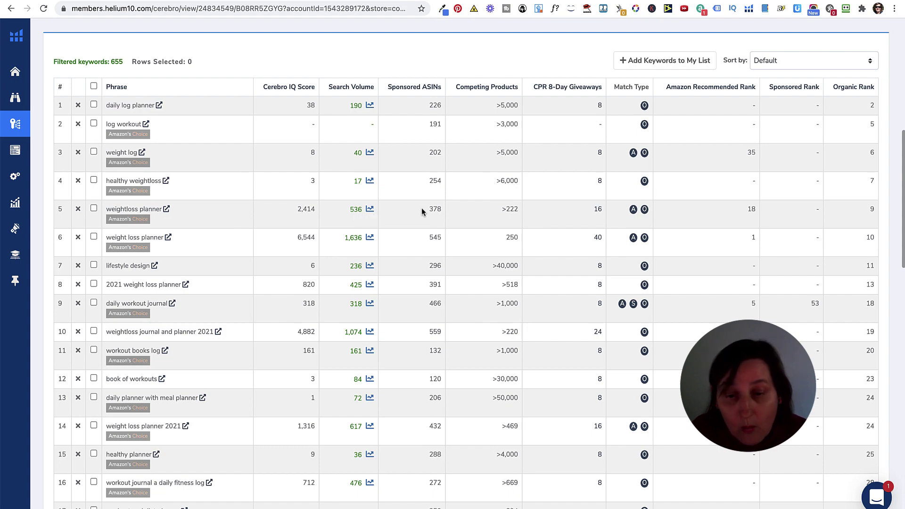
scroll(511, 215, up, 8)
Apply Search Volume min 100 and Competing Products max 1000 filters, leaving 157 keywords
scroll(511, 215, down, 3)
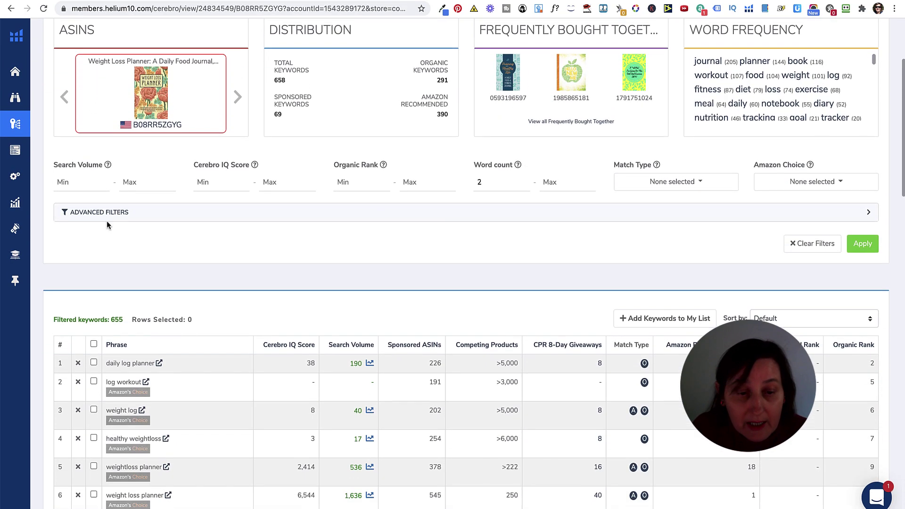
text(100)
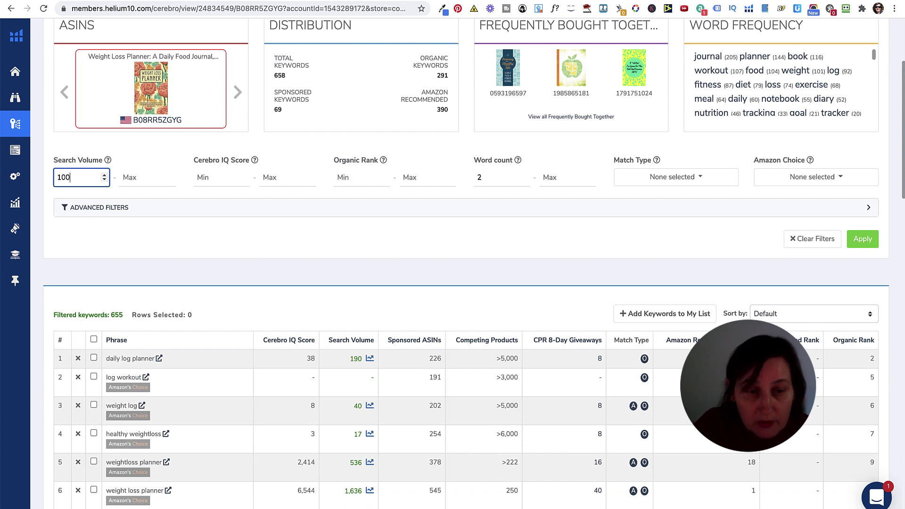
click(379, 207)
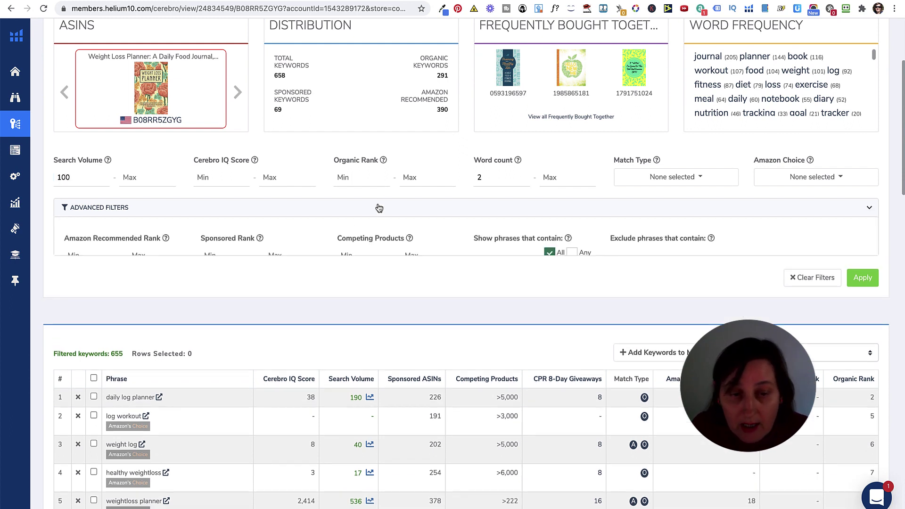
click(429, 256)
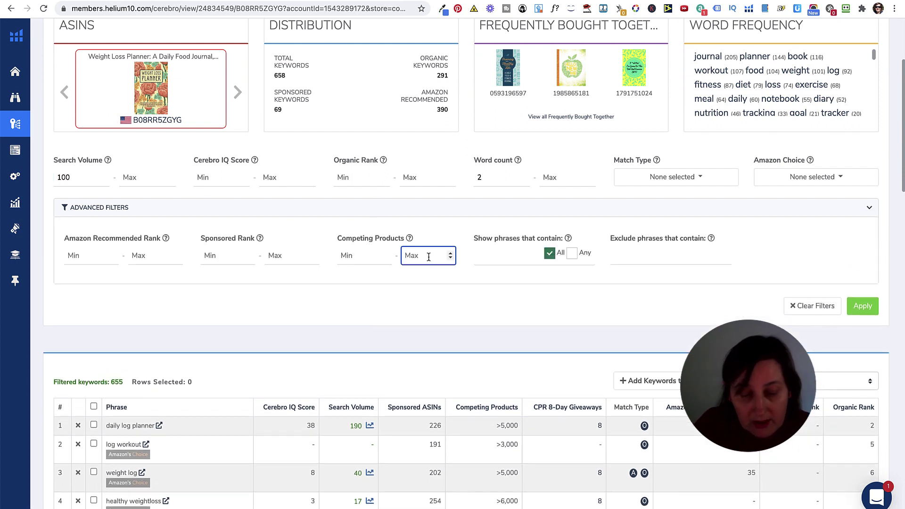
text(1000)
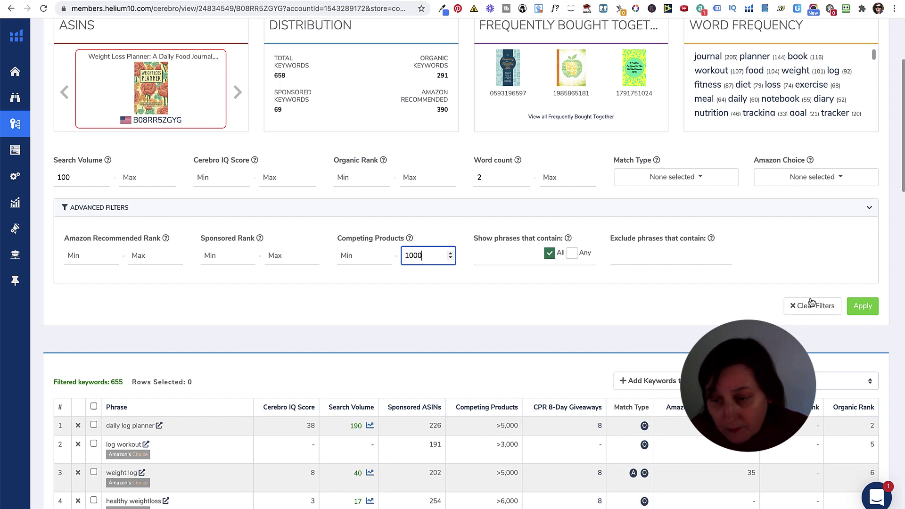
click(867, 307)
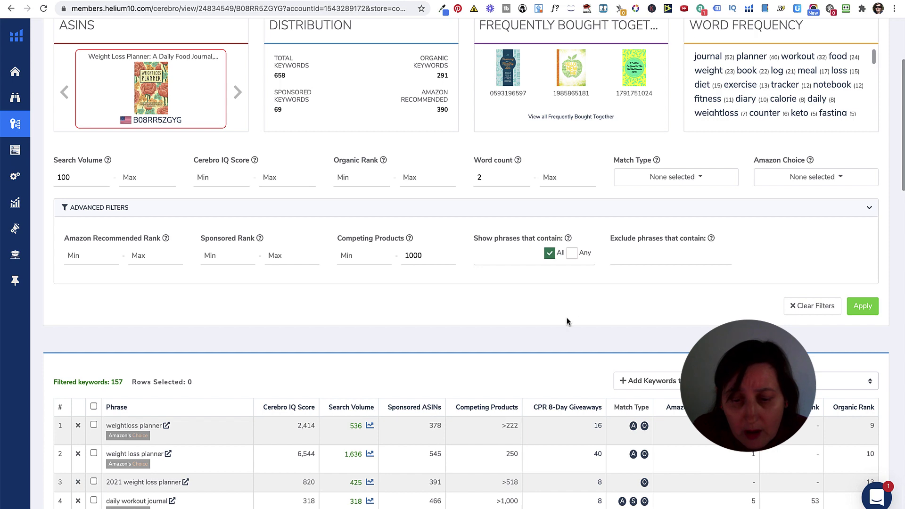
scroll(567, 321, down, 5)
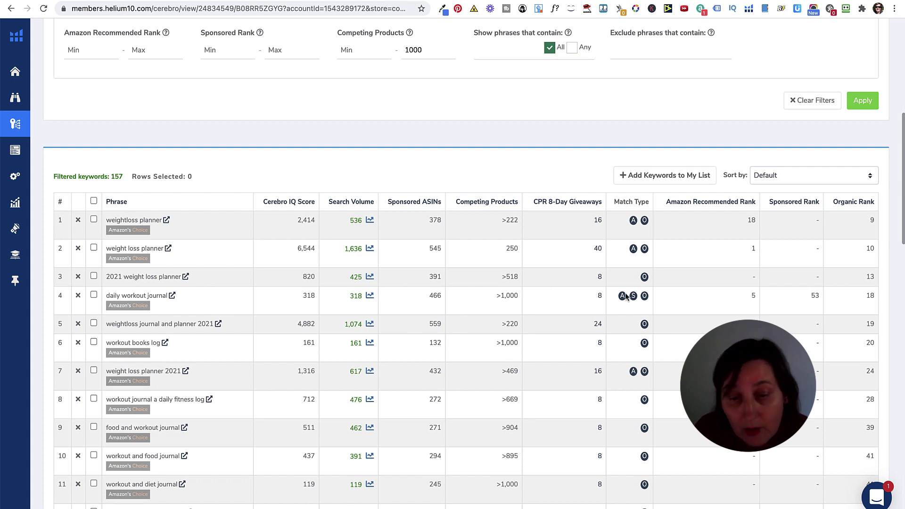
scroll(520, 301, down, 1)
scroll(519, 304, down, 1)
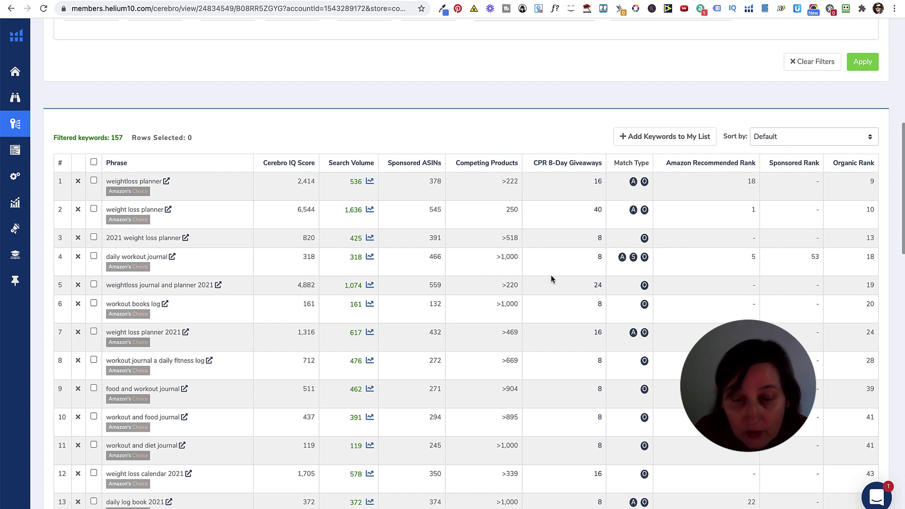
scroll(543, 289, down, 3)
scroll(533, 288, down, 2)
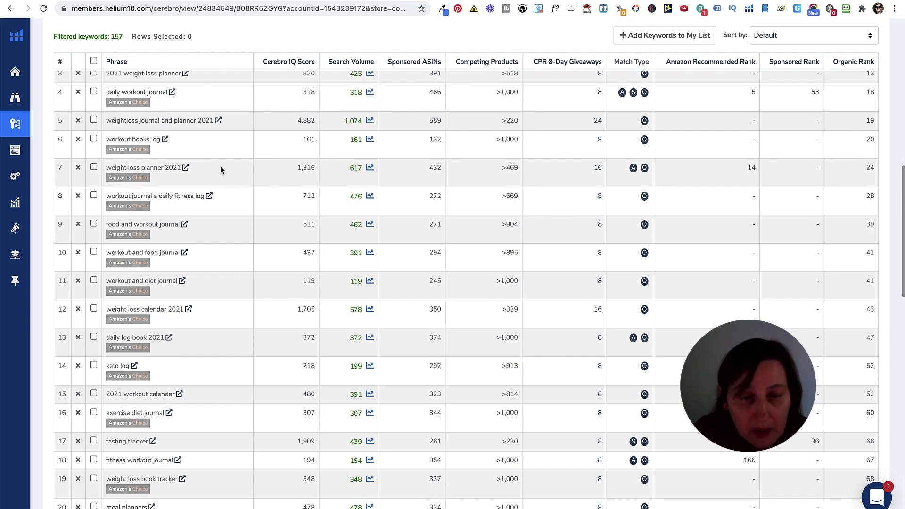
scroll(222, 209, down, 6)
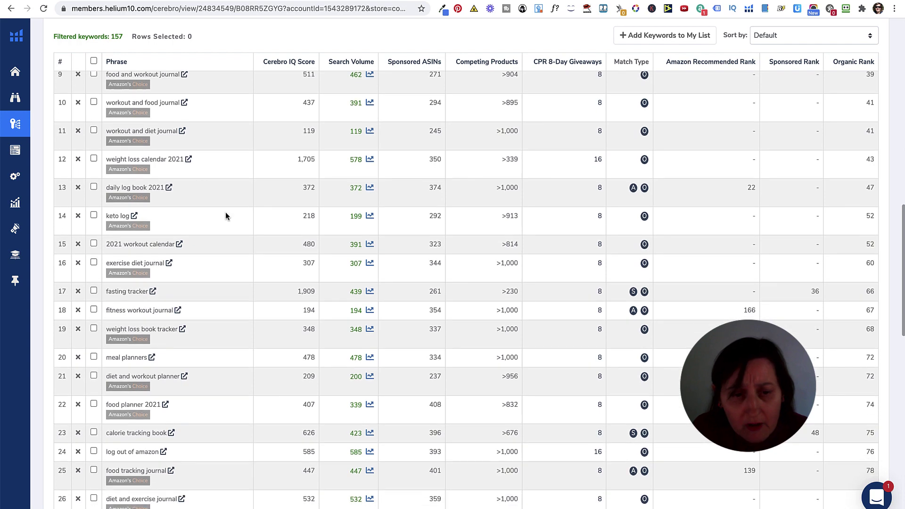
scroll(215, 209, down, 3)
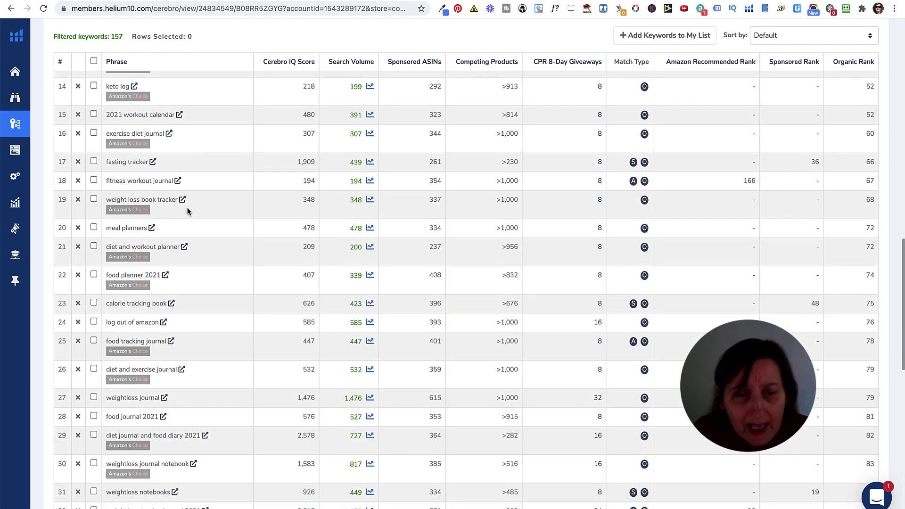
scroll(206, 155, down, 2)
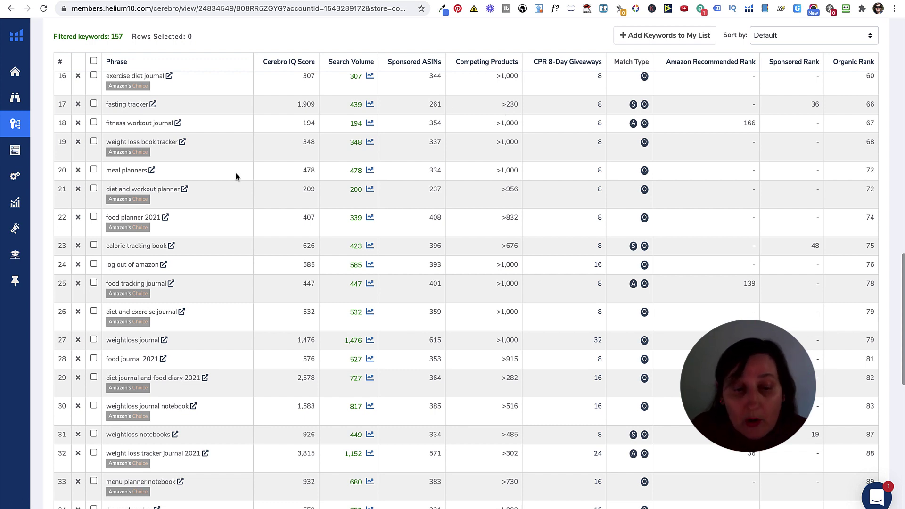
scroll(238, 177, down, 5)
scroll(265, 192, down, 4)
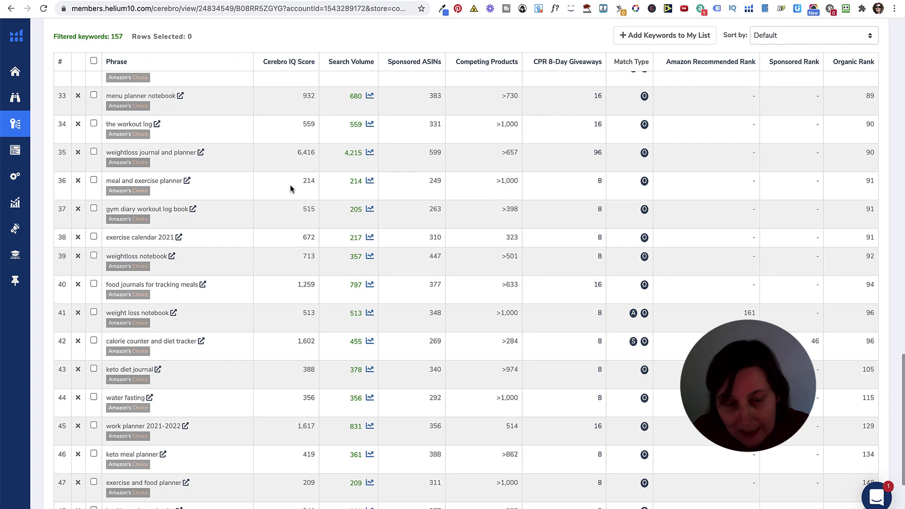
scroll(257, 222, down, 3)
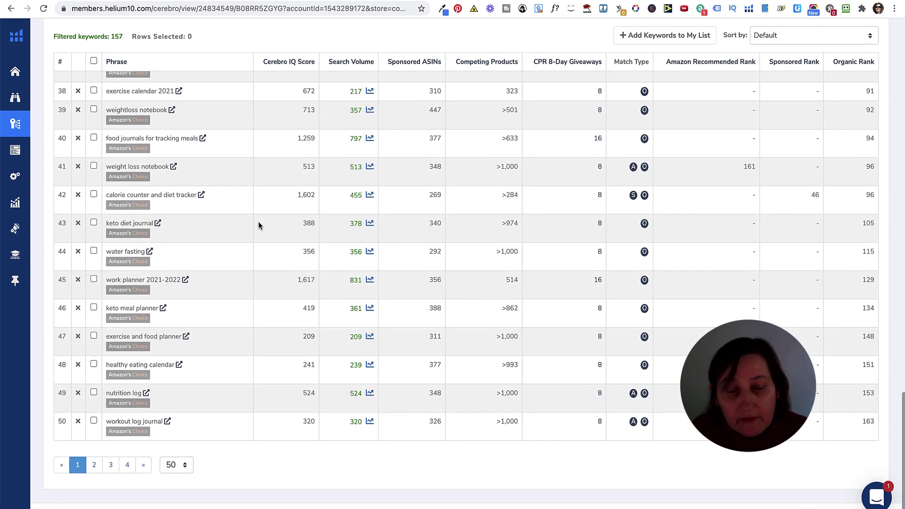
scroll(259, 220, up, 10)
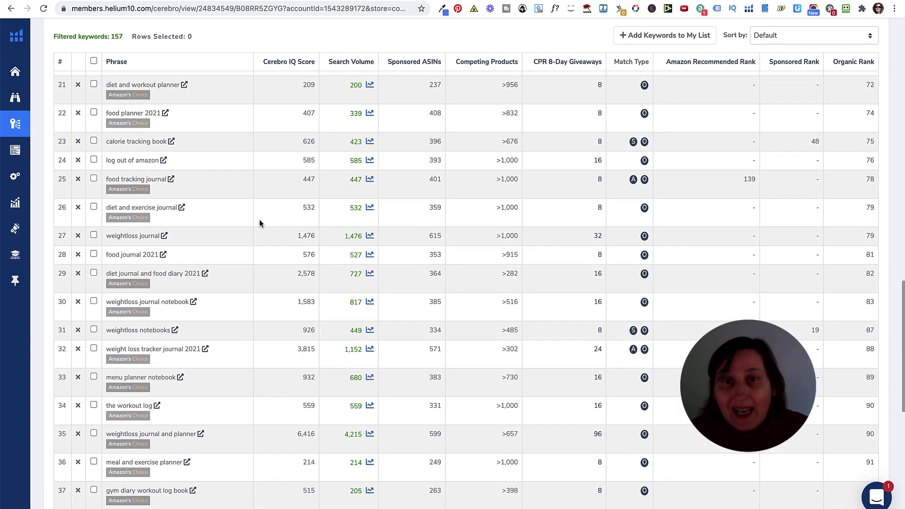